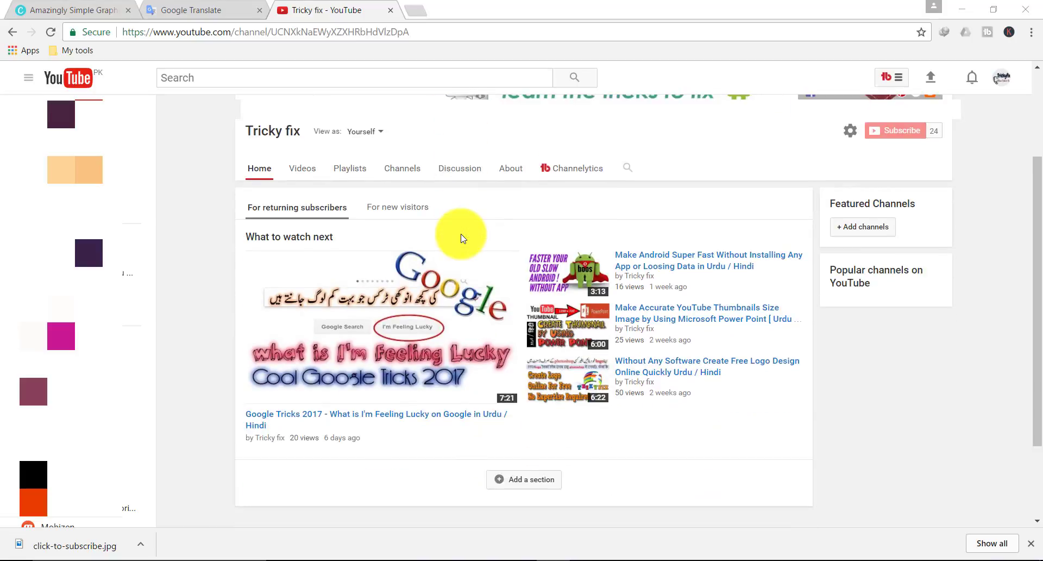
Switch from the YouTube channel page to the Canva site and sign in with the Google account.
{"action": "scroll", "coordinate": [461, 239], "scroll_direction": "up", "scroll_amount": 1}
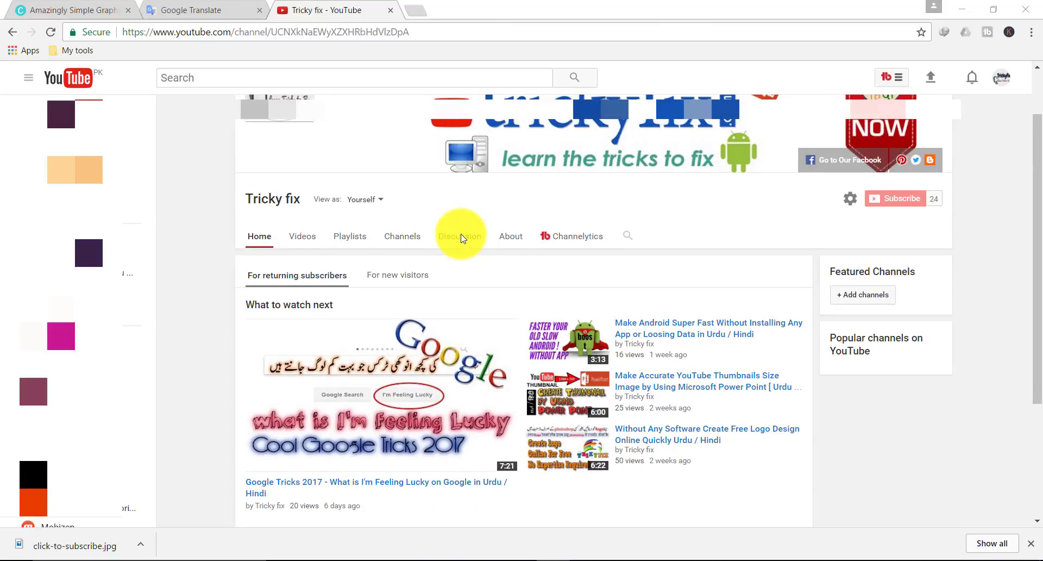
{"action": "scroll", "coordinate": [461, 239], "scroll_direction": "up", "scroll_amount": 1}
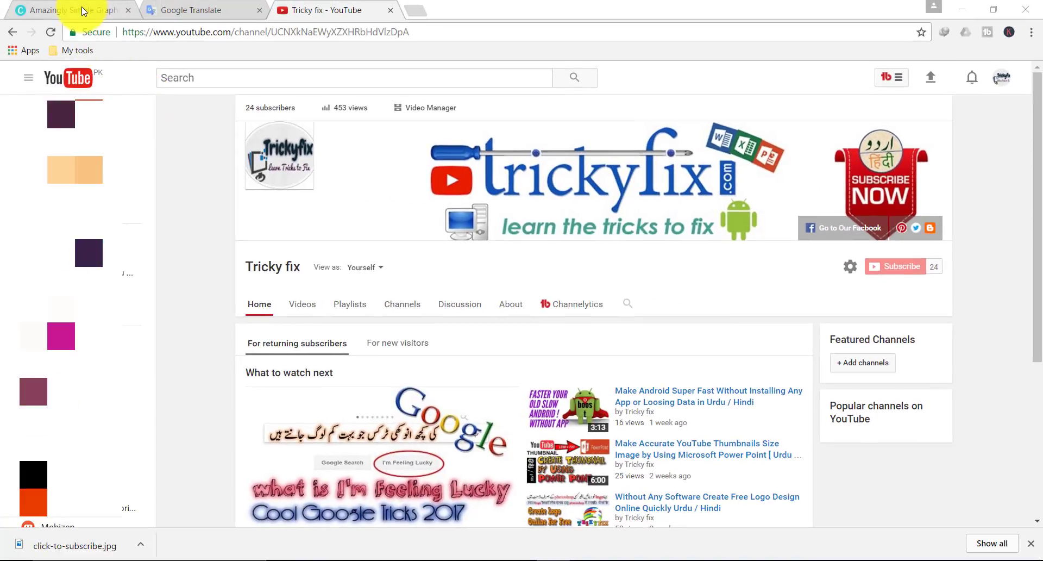
{"action": "left_click", "coordinate": [82, 11]}
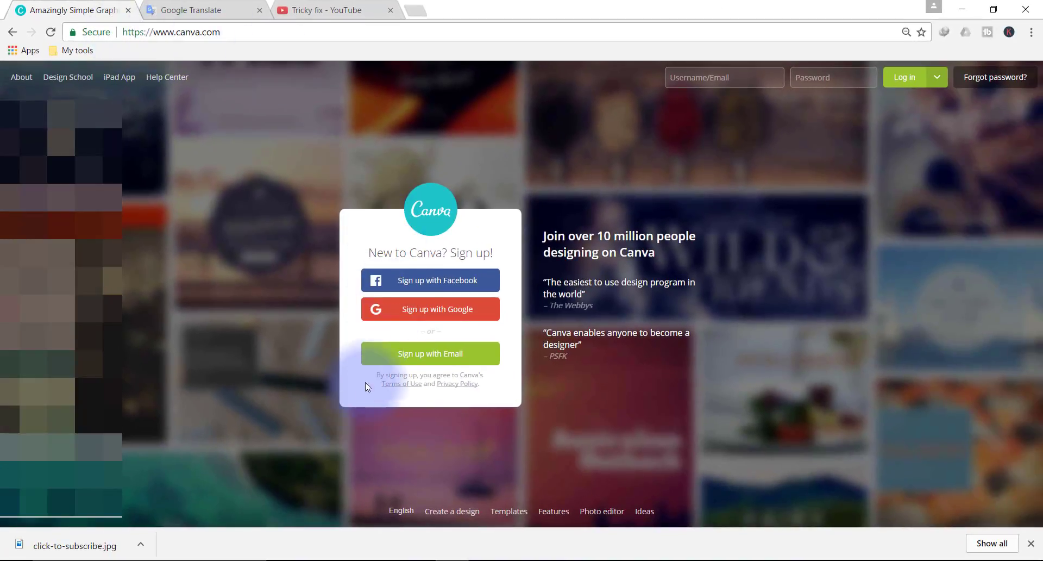
{"action": "left_click", "coordinate": [450, 311]}
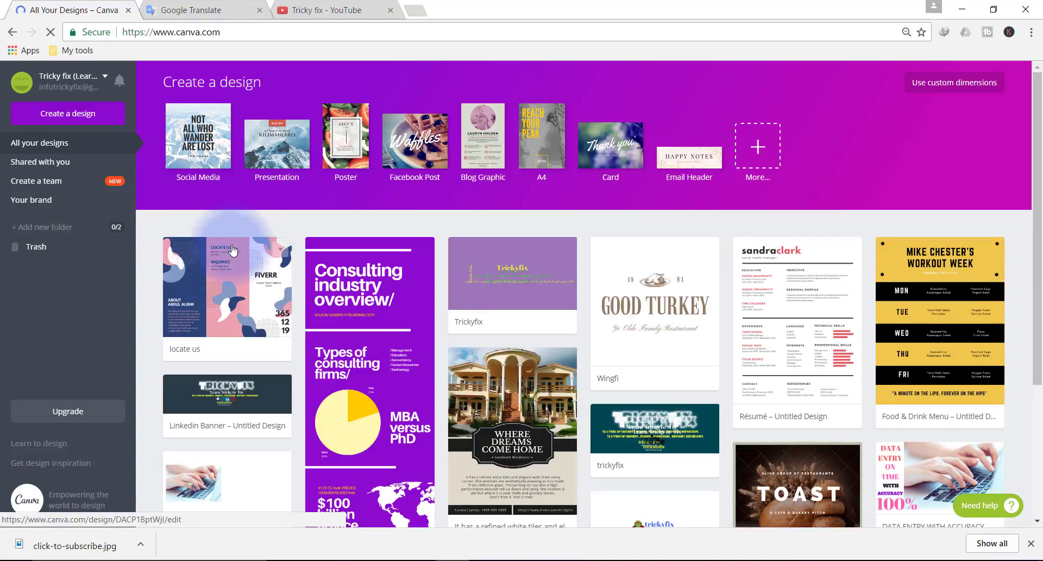
Create a new design of the YouTube Channel Art type, 2560px × 1440px.
{"action": "left_click", "coordinate": [87, 116]}
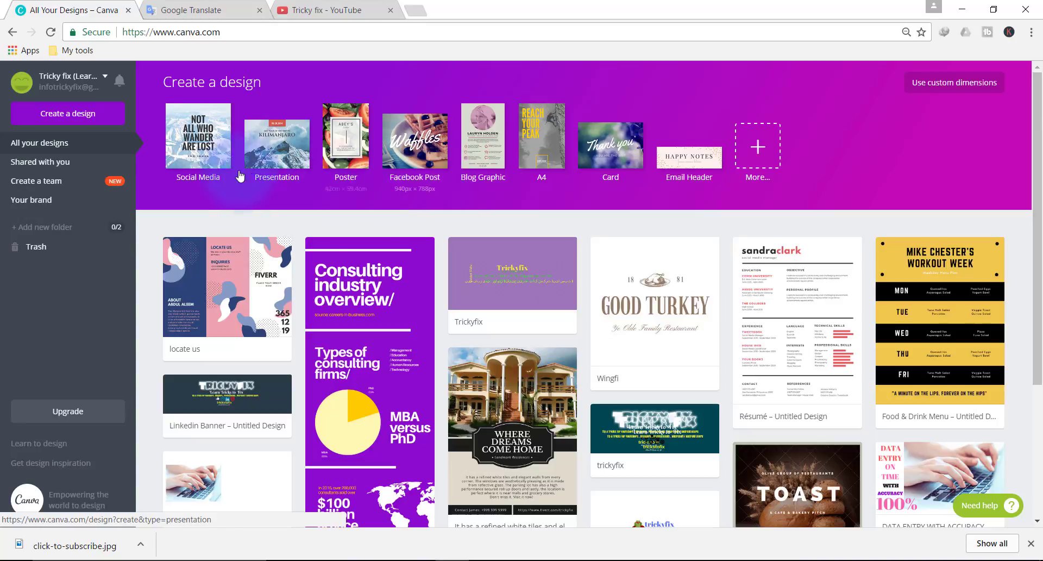
{"action": "left_click", "coordinate": [93, 120]}
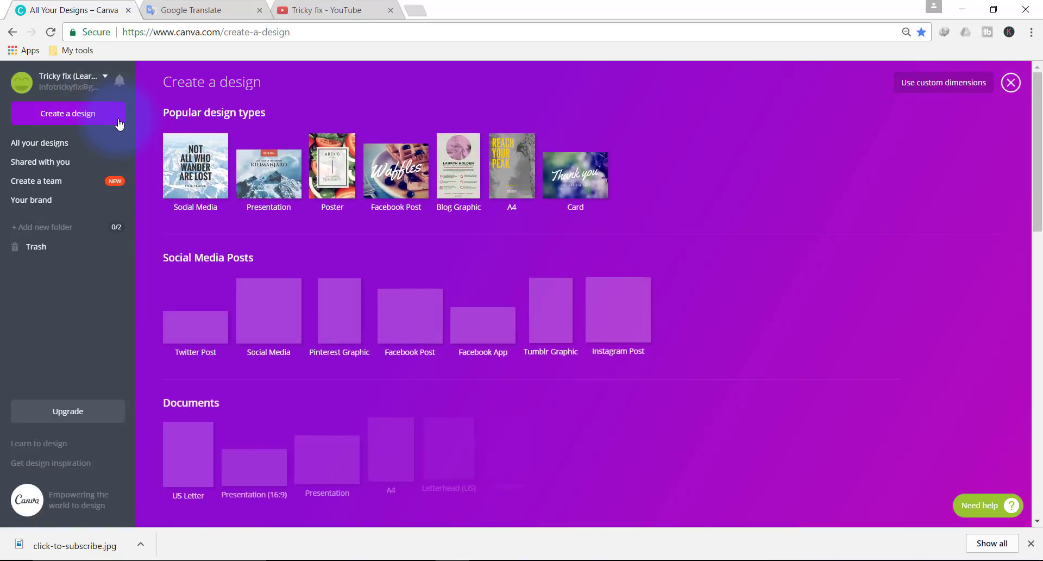
{"action": "scroll", "coordinate": [197, 295], "scroll_direction": "down", "scroll_amount": 3}
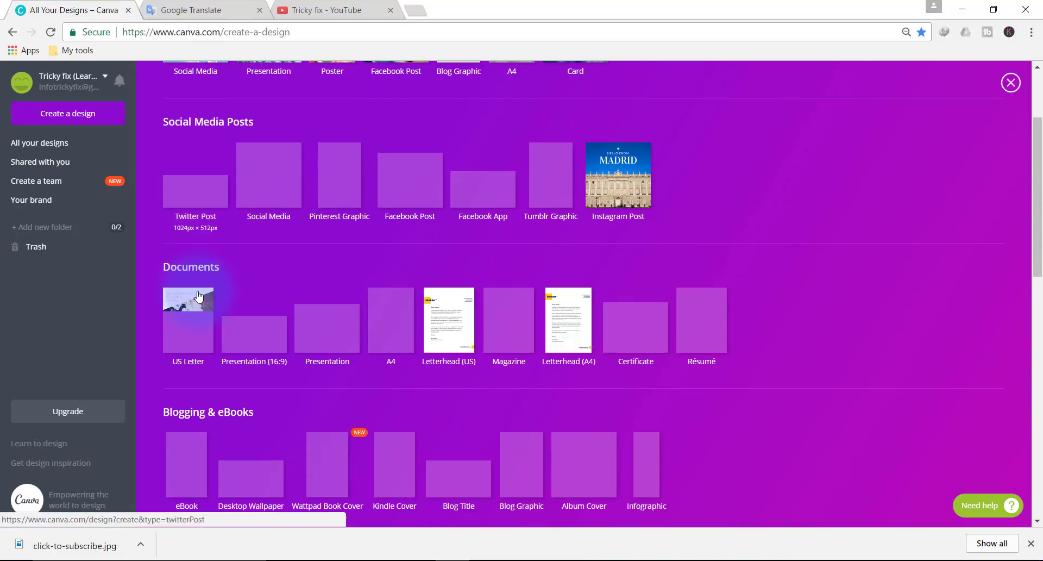
{"action": "scroll", "coordinate": [198, 295], "scroll_direction": "up", "scroll_amount": 3}
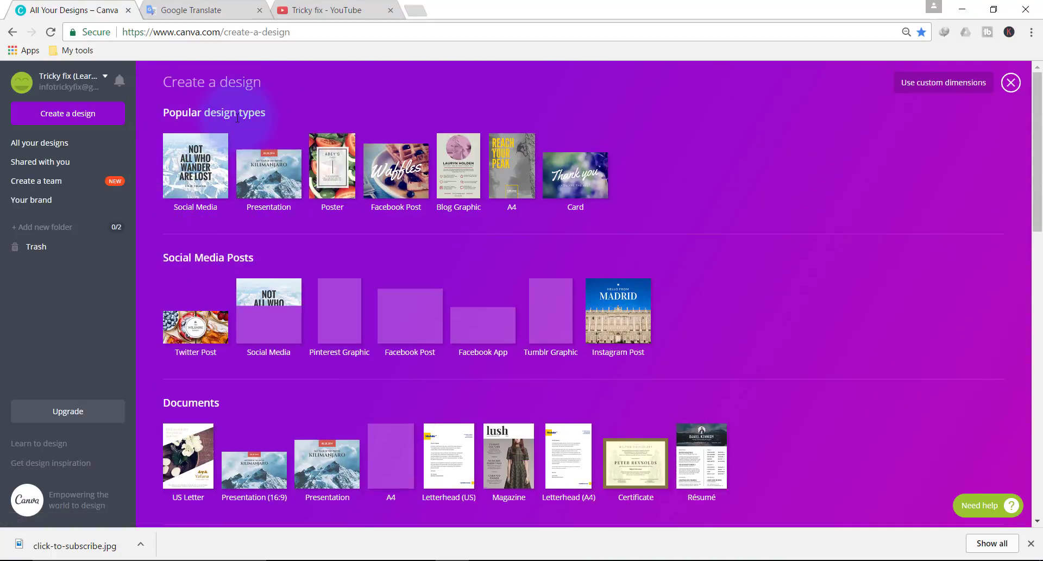
{"action": "scroll", "coordinate": [272, 280], "scroll_direction": "down", "scroll_amount": 7}
{"action": "scroll", "coordinate": [272, 280], "scroll_direction": "down", "scroll_amount": 3}
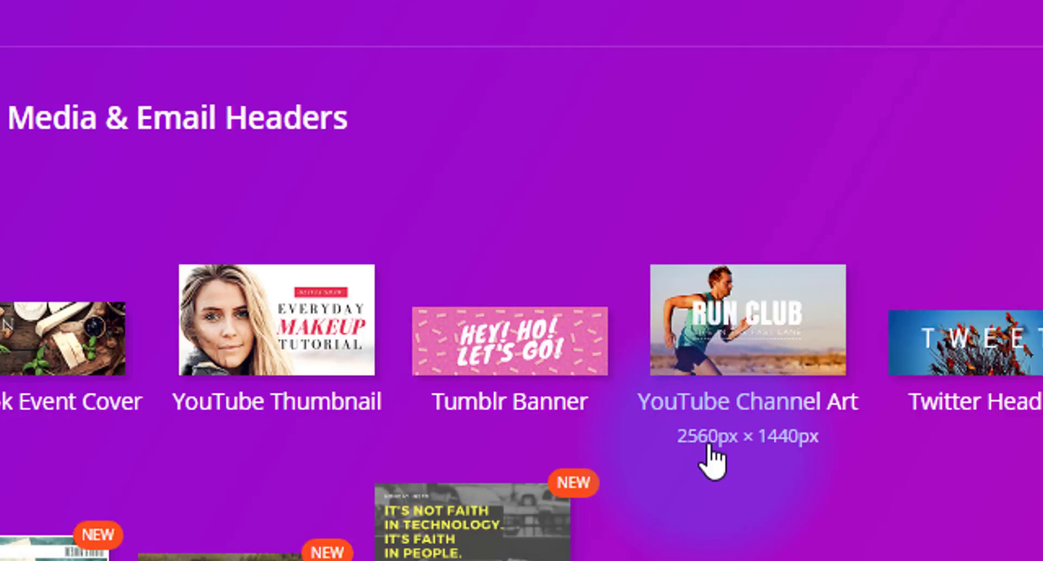
{"action": "left_click", "coordinate": [741, 417]}
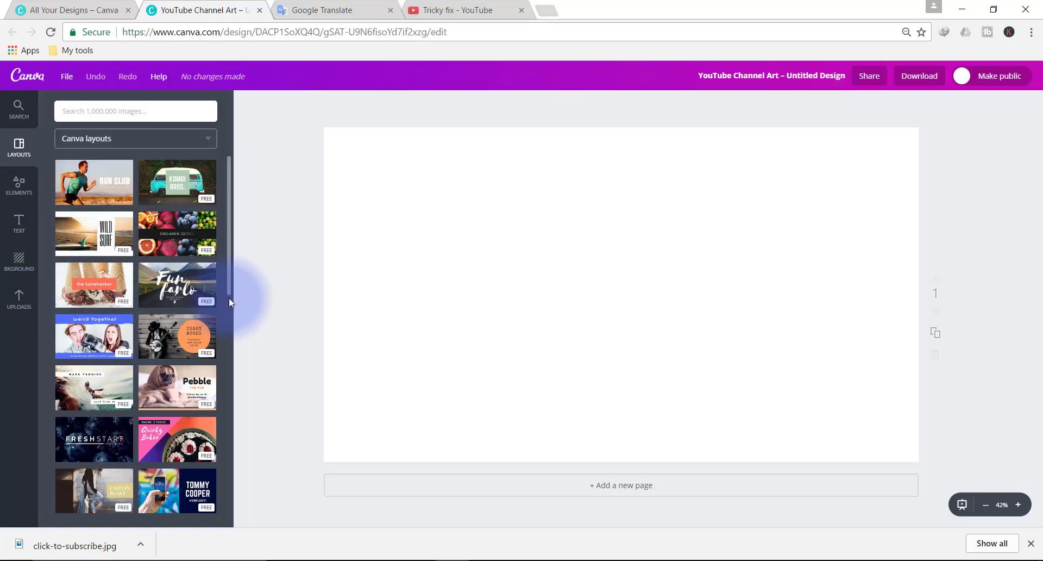
Upload the image Channel-Art-Template-Fireworks from the Desktop to the design's uploads.
{"action": "left_click", "coordinate": [19, 262]}
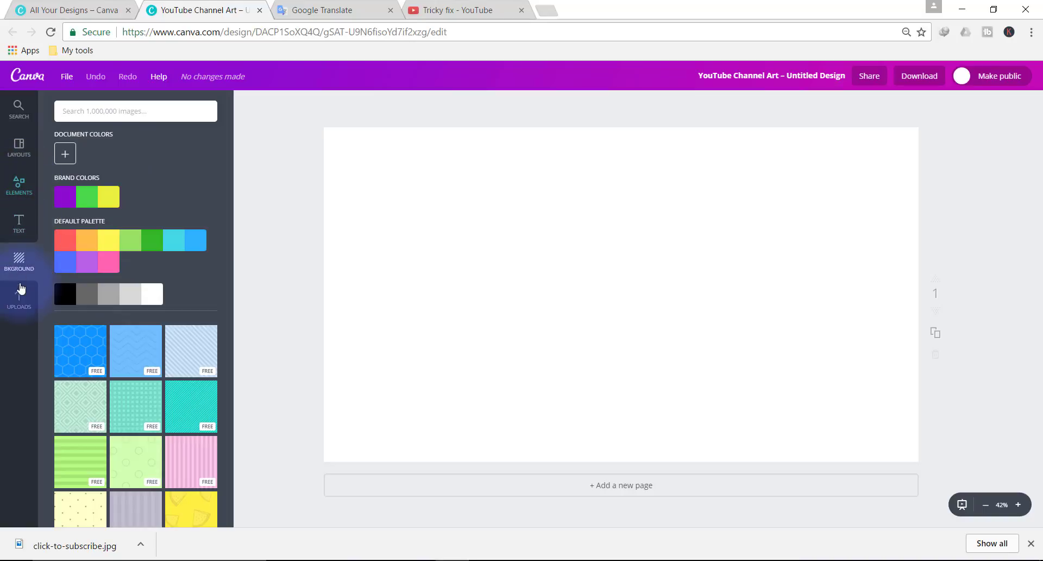
{"action": "left_click", "coordinate": [19, 297]}
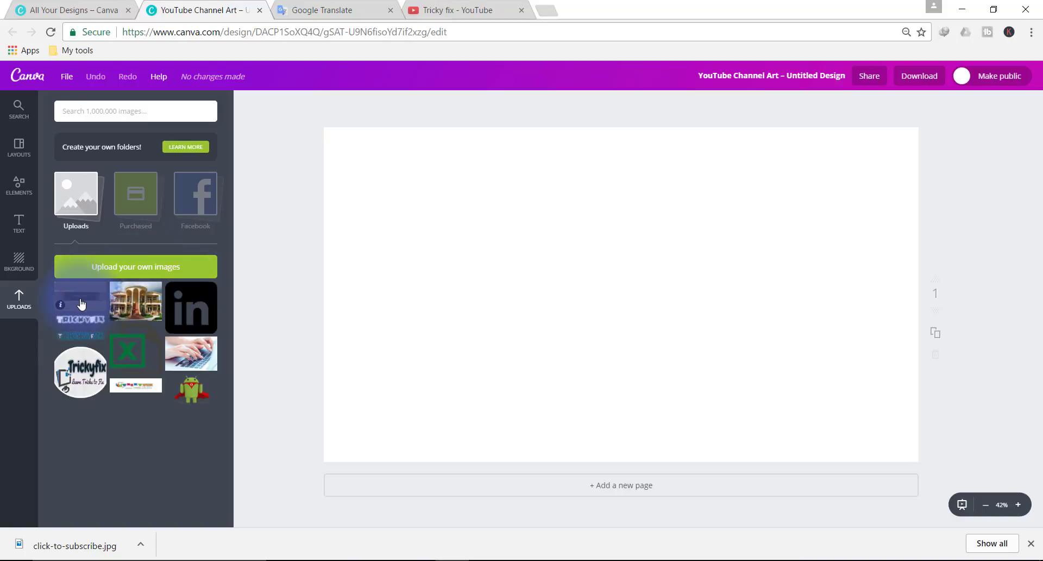
{"action": "left_click", "coordinate": [73, 267]}
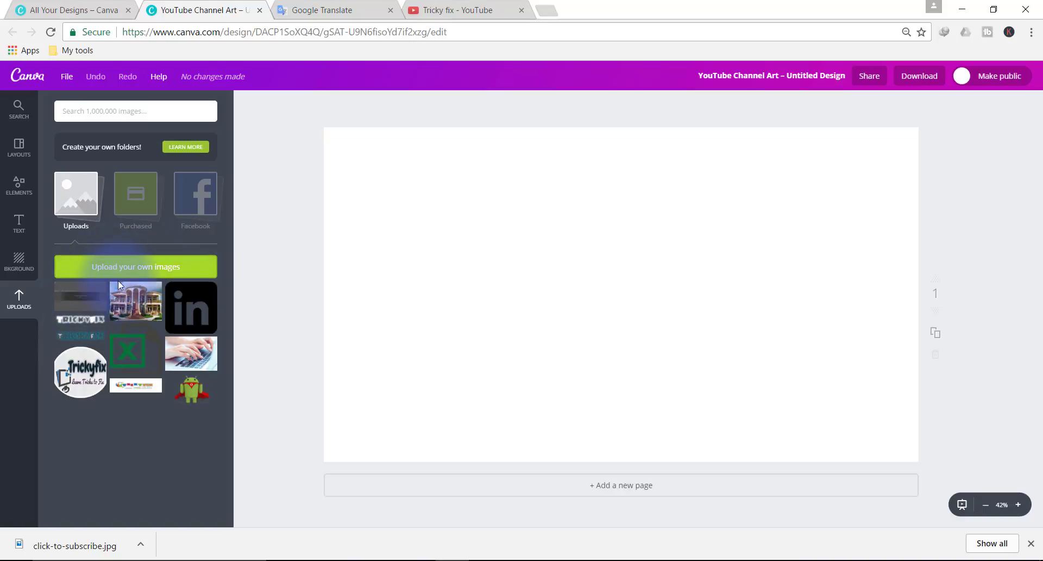
{"action": "left_click", "coordinate": [470, 118]}
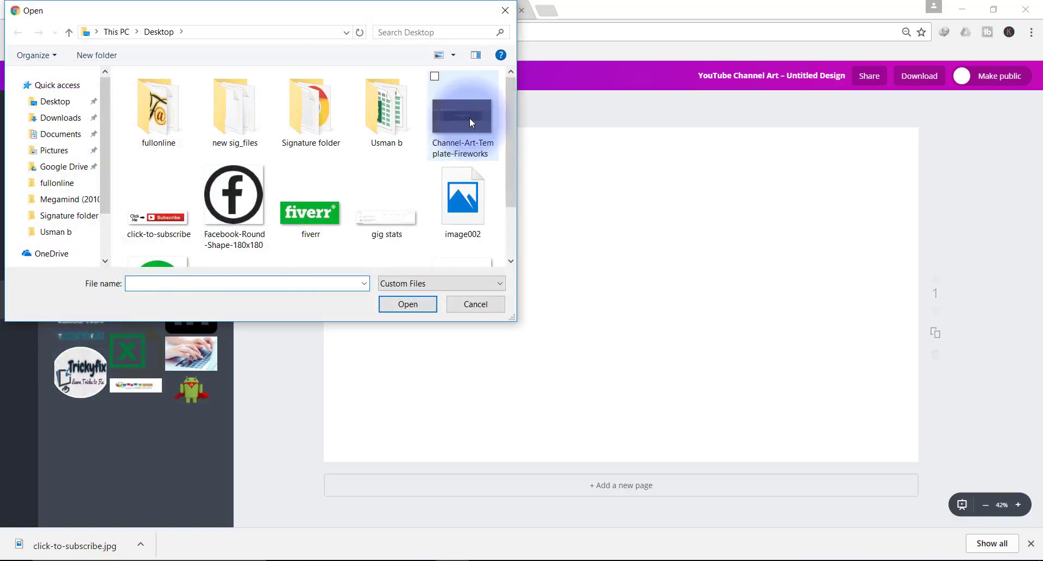
{"action": "left_click", "coordinate": [399, 304]}
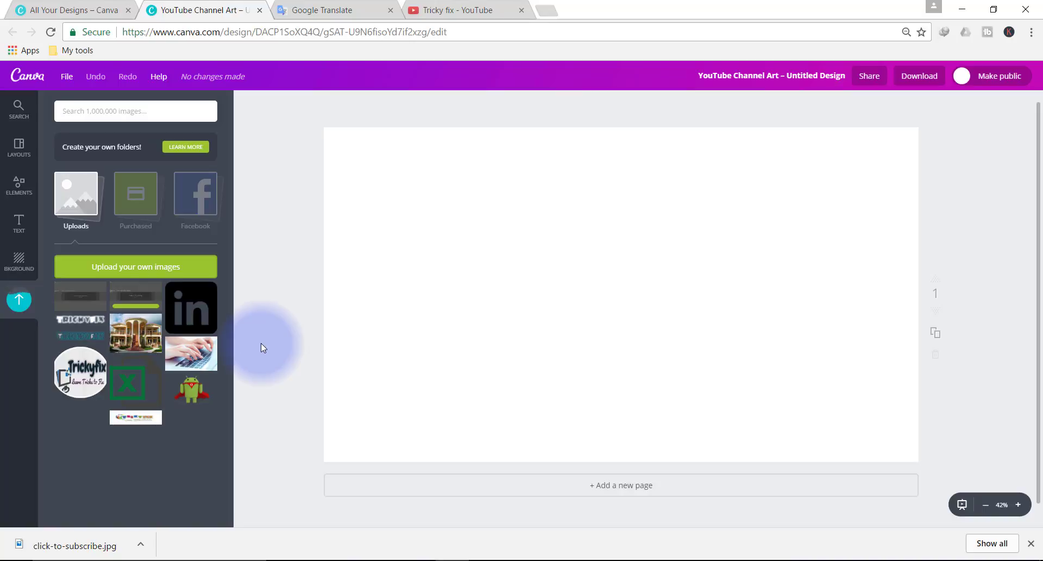
Place the uploaded channel art template on the blank page and enlarge it to fill the whole canvas.
{"action": "left_click_drag", "start_coordinate": [136, 296], "coordinate": [610, 282]}
{"action": "left_click", "coordinate": [924, 408]}
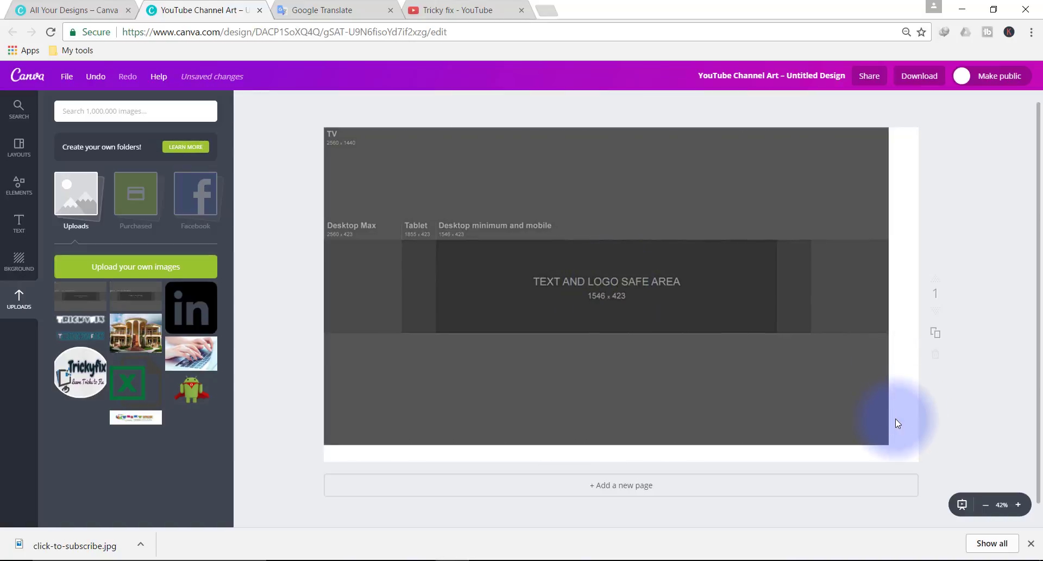
{"action": "left_click", "coordinate": [885, 434]}
{"action": "left_click_drag", "start_coordinate": [888, 444], "coordinate": [917, 461]}
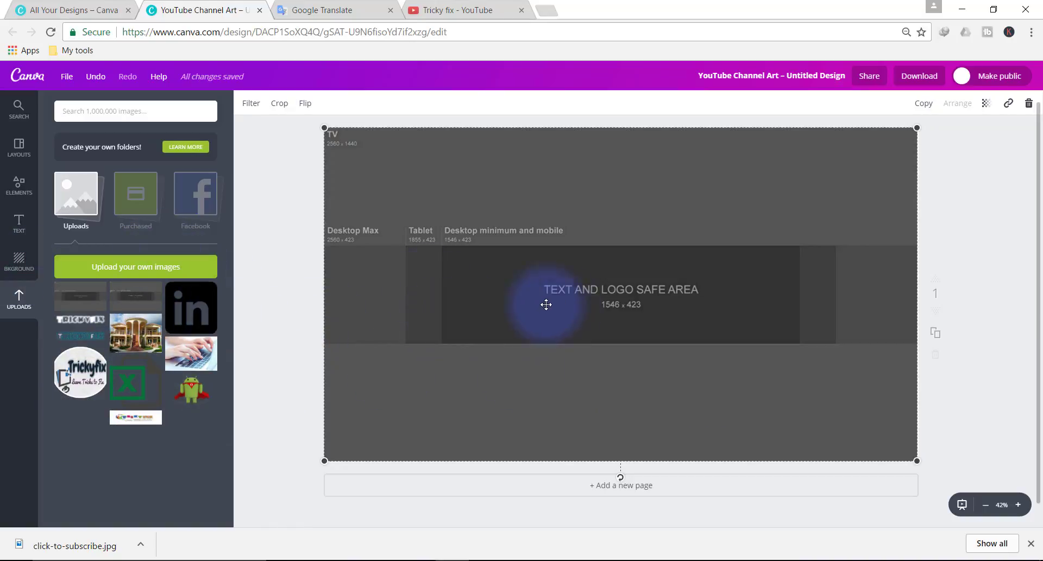
Add a heading reading "trickyfix" and move it to the upper edge of the text and logo safe area.
{"action": "left_click", "coordinate": [19, 223]}
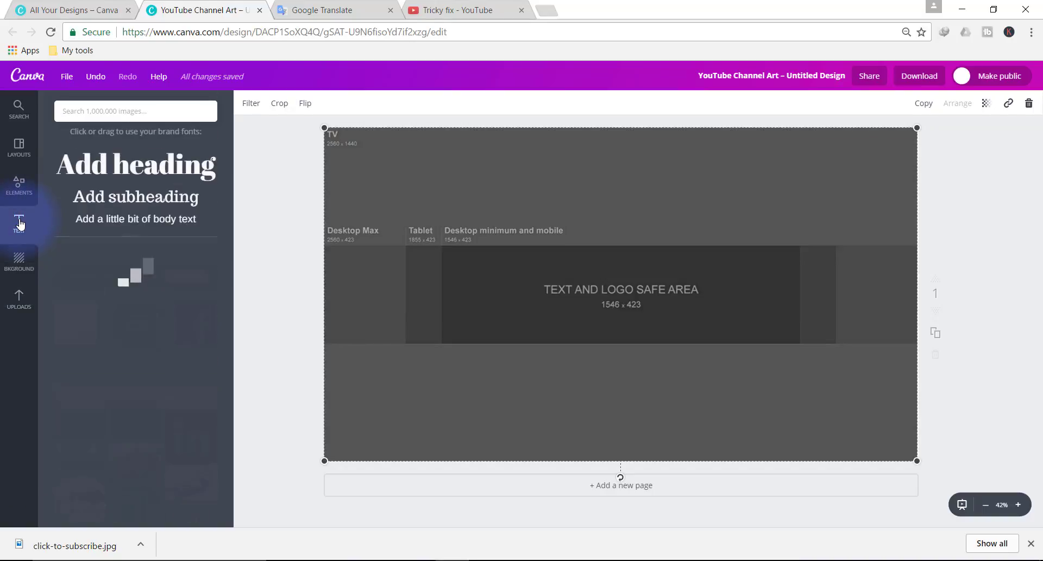
{"action": "left_click", "coordinate": [162, 174]}
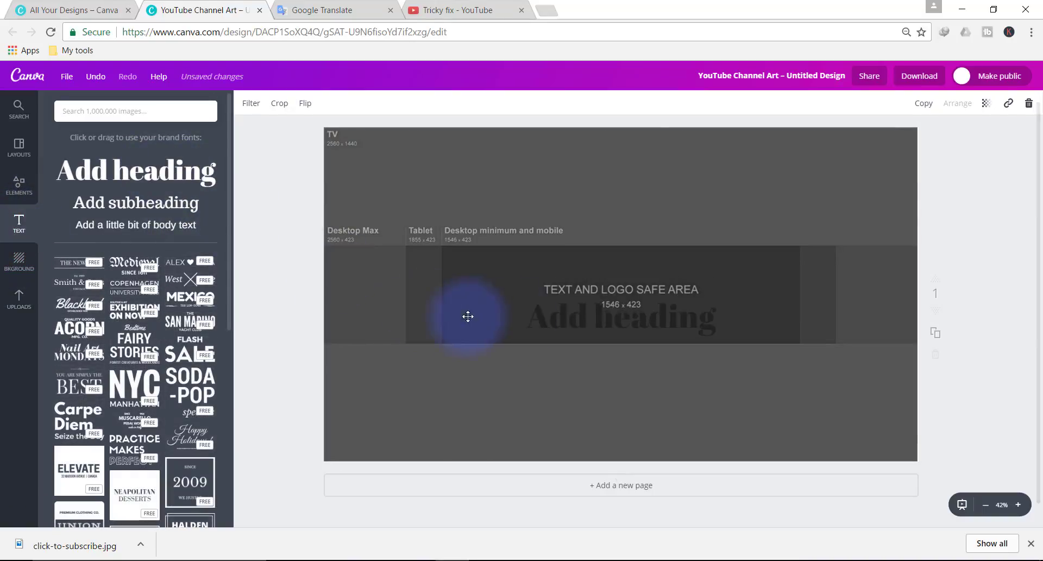
{"action": "double_click", "coordinate": [579, 323]}
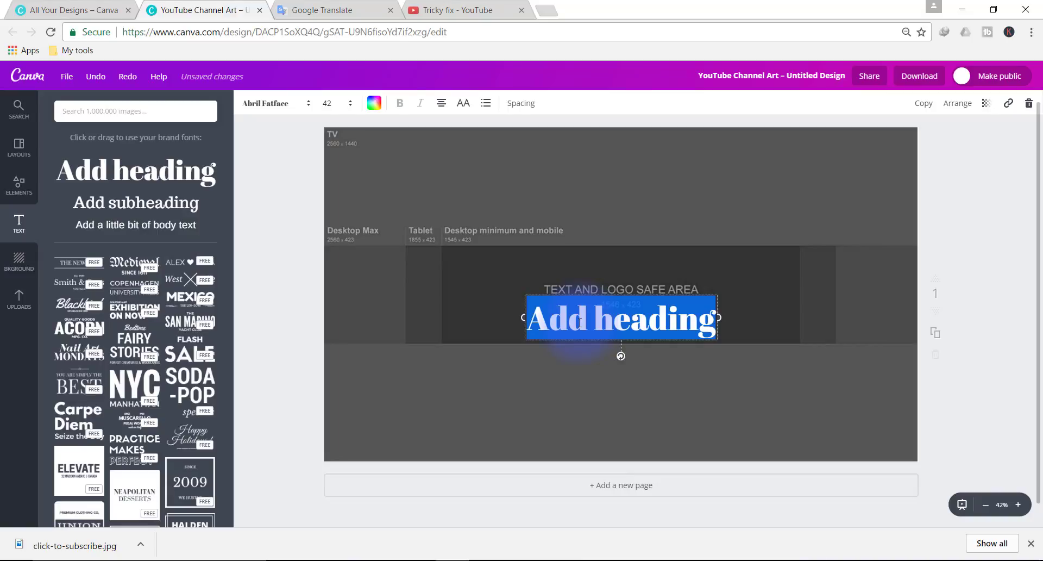
{"action": "key", "text": "BackSpace"}
{"action": "type", "text": "t"}
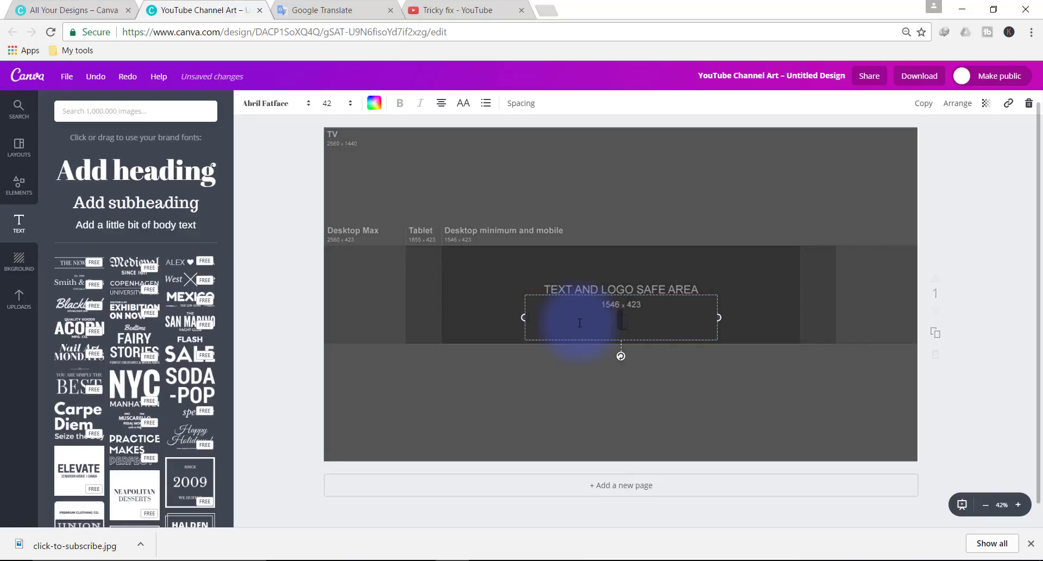
{"action": "type", "text": "rickyfix"}
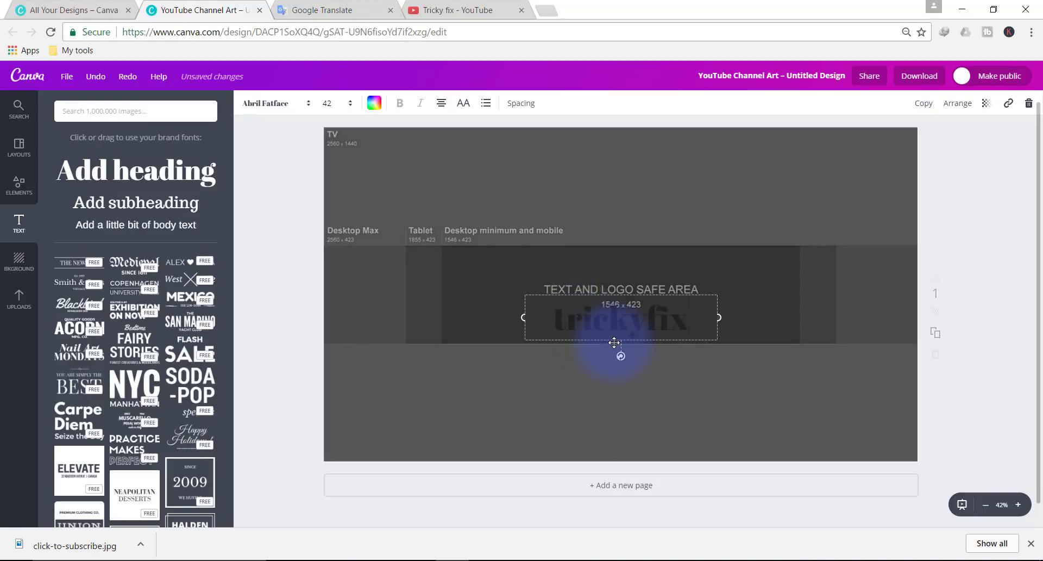
{"action": "left_click_drag", "start_coordinate": [614, 343], "coordinate": [613, 293]}
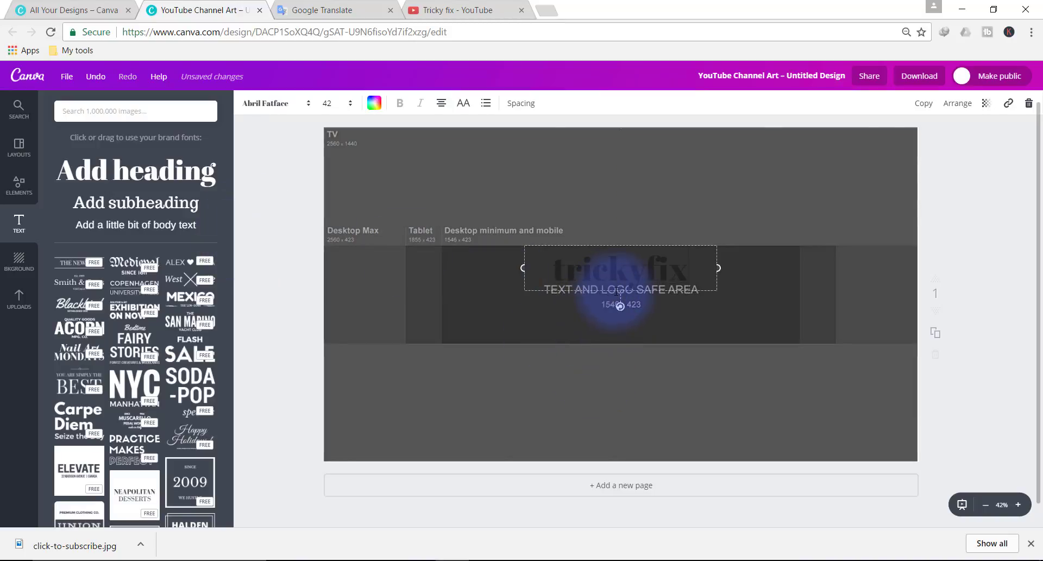
Set the text colour of the "trickyfix" heading to black.
{"action": "left_click", "coordinate": [374, 103]}
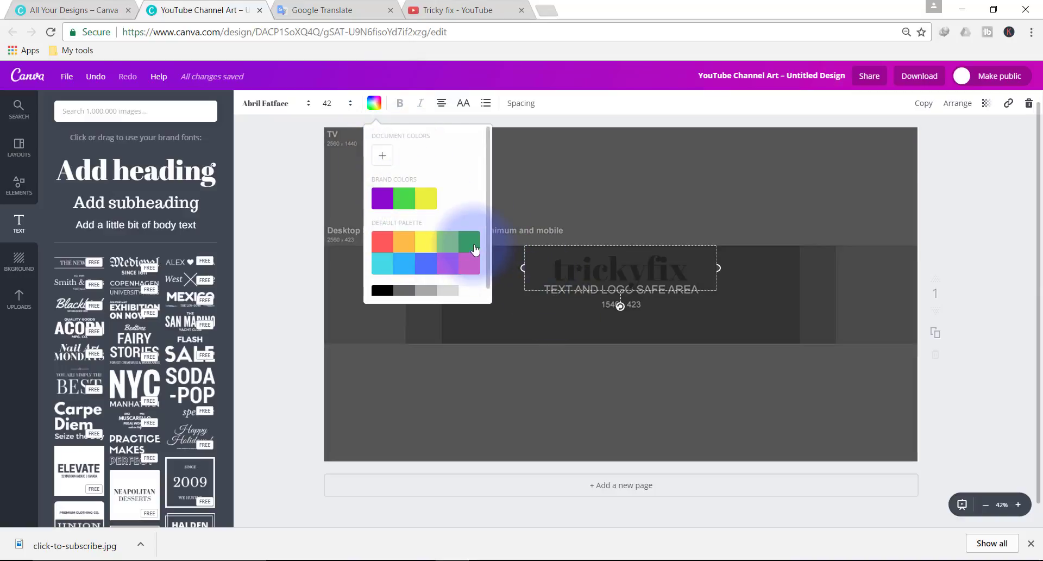
{"action": "left_click", "coordinate": [409, 196]}
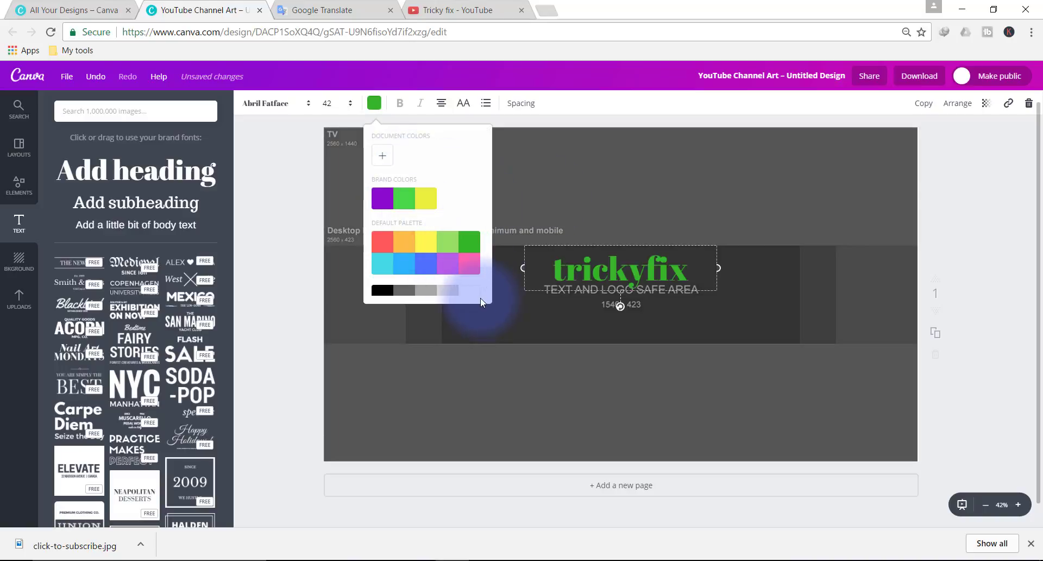
{"action": "left_click", "coordinate": [383, 291]}
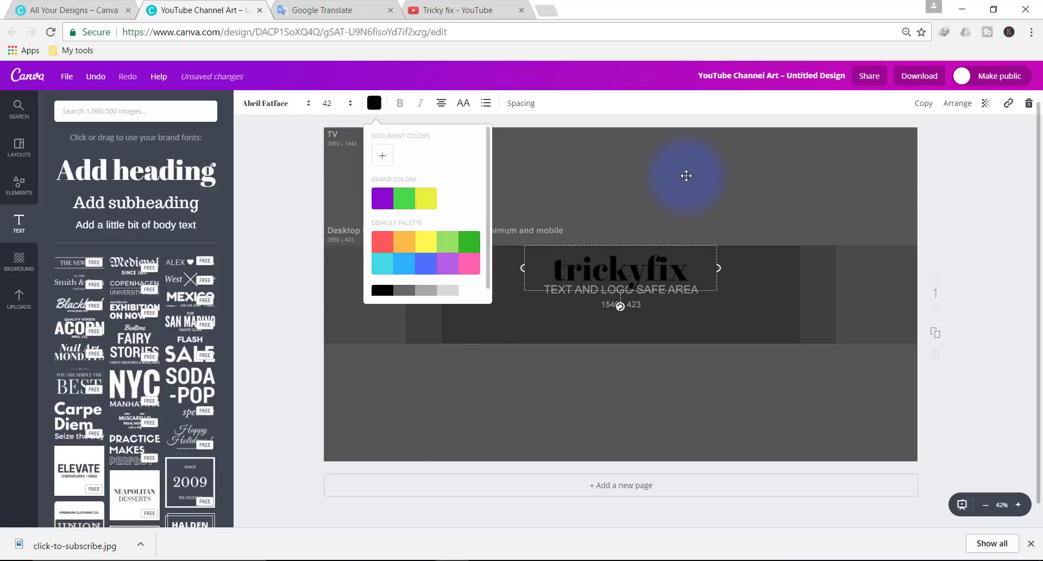
{"action": "left_click", "coordinate": [532, 317]}
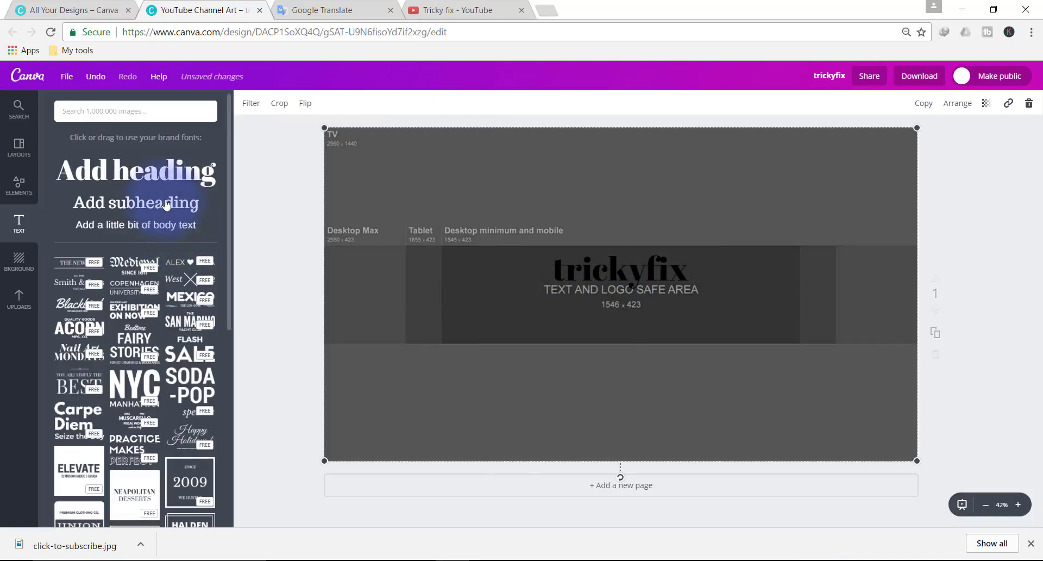
Add the subheading "Learn Tricks to fix" at font size 12, centred directly beneath the "trickyfix" heading.
{"action": "left_click_drag", "start_coordinate": [166, 204], "coordinate": [606, 320]}
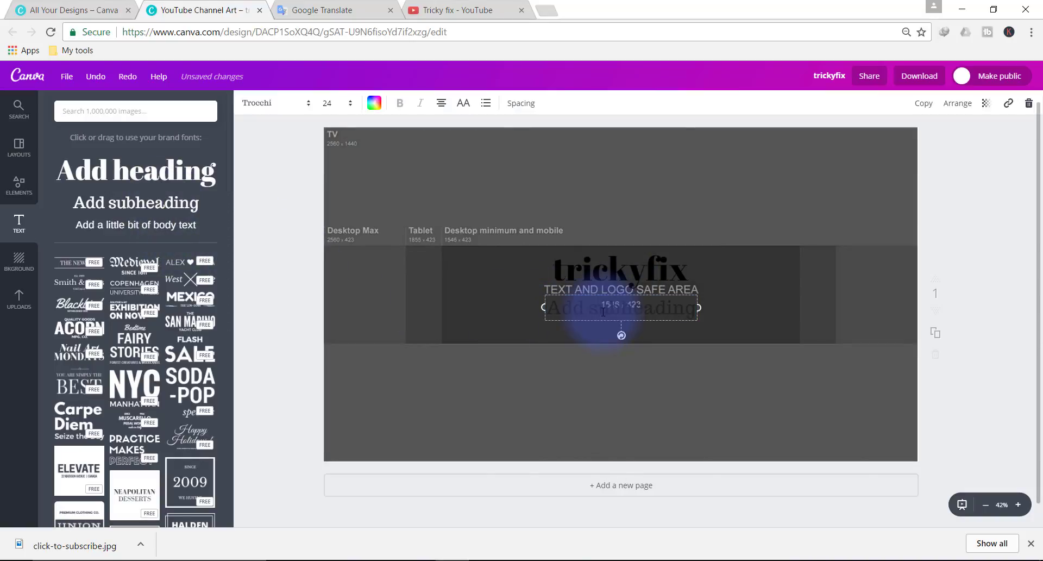
{"action": "key", "text": "BackSpace"}
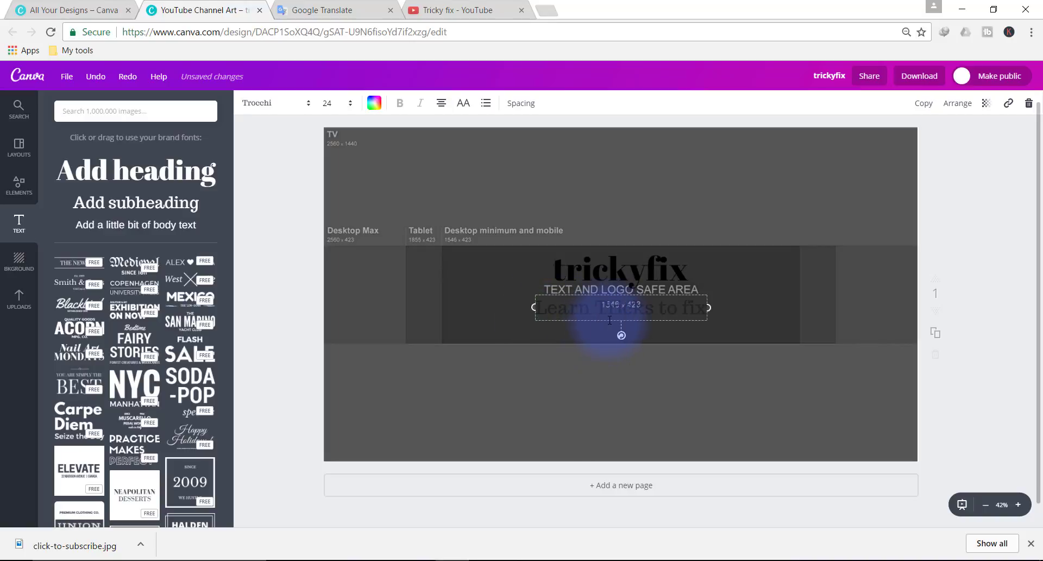
{"action": "left_click", "coordinate": [343, 108]}
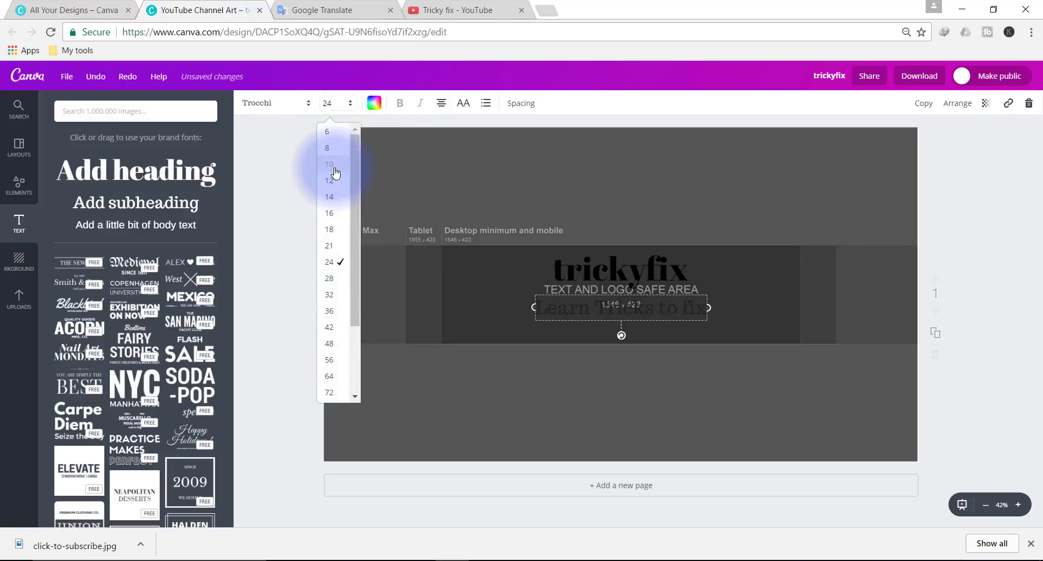
{"action": "left_click", "coordinate": [334, 167]}
{"action": "left_click", "coordinate": [340, 103]}
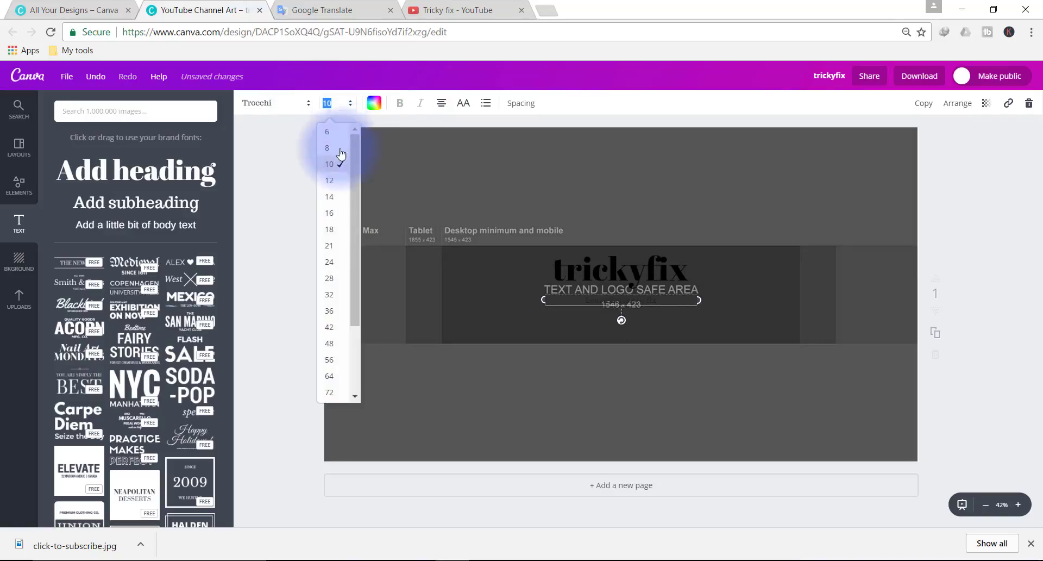
{"action": "left_click", "coordinate": [341, 187]}
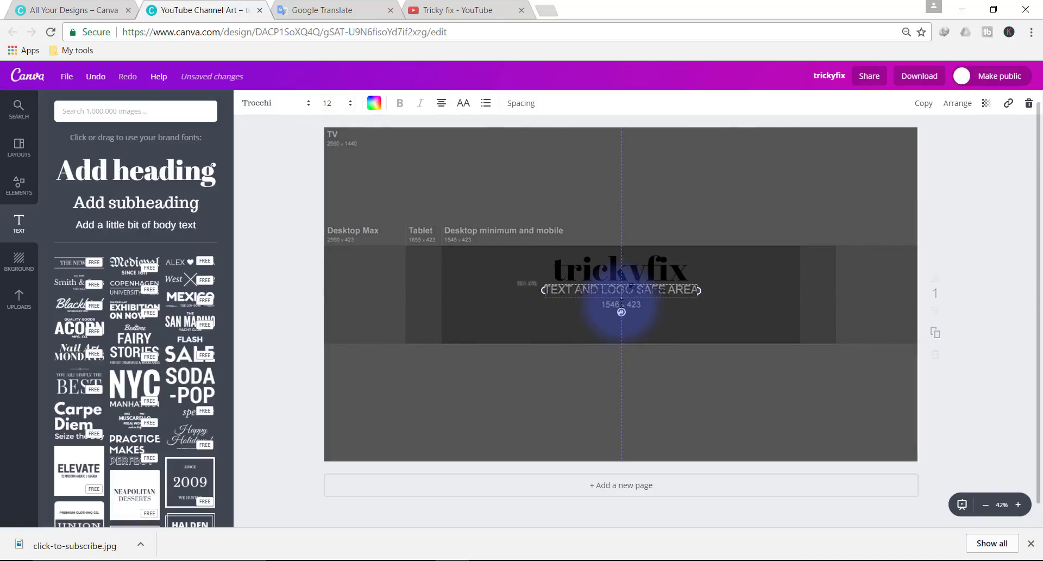
{"action": "left_click", "coordinate": [752, 325]}
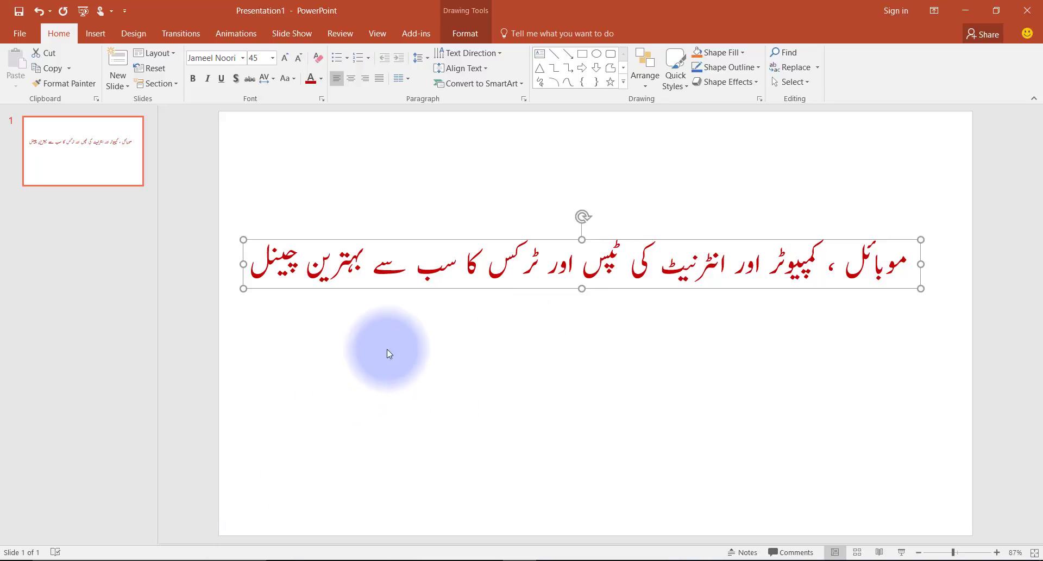
Switch to PowerPoint and copy the text box with the red Urdu line from the slide.
{"action": "left_click", "coordinate": [462, 275]}
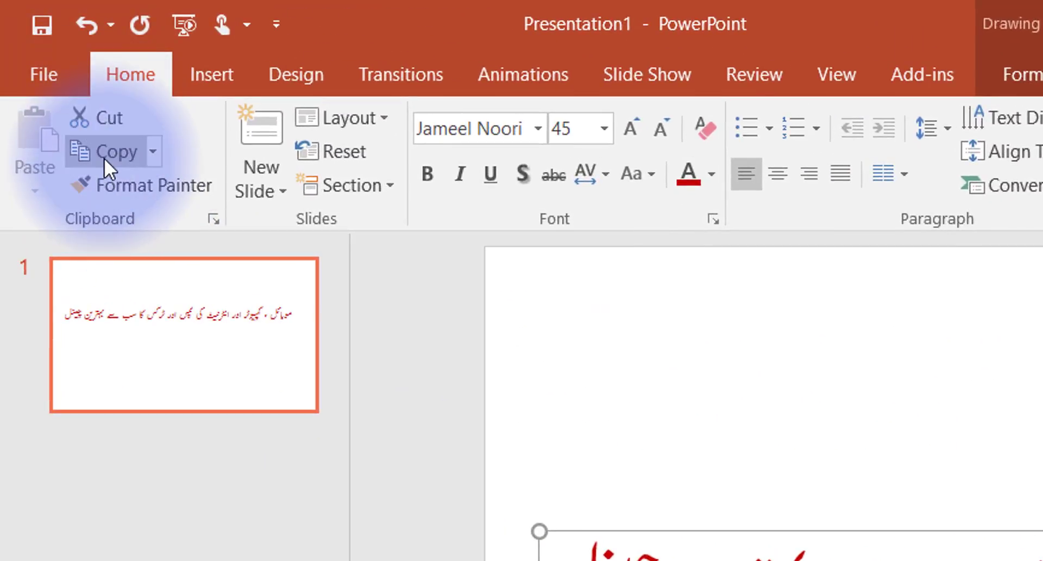
{"action": "left_click", "coordinate": [103, 158]}
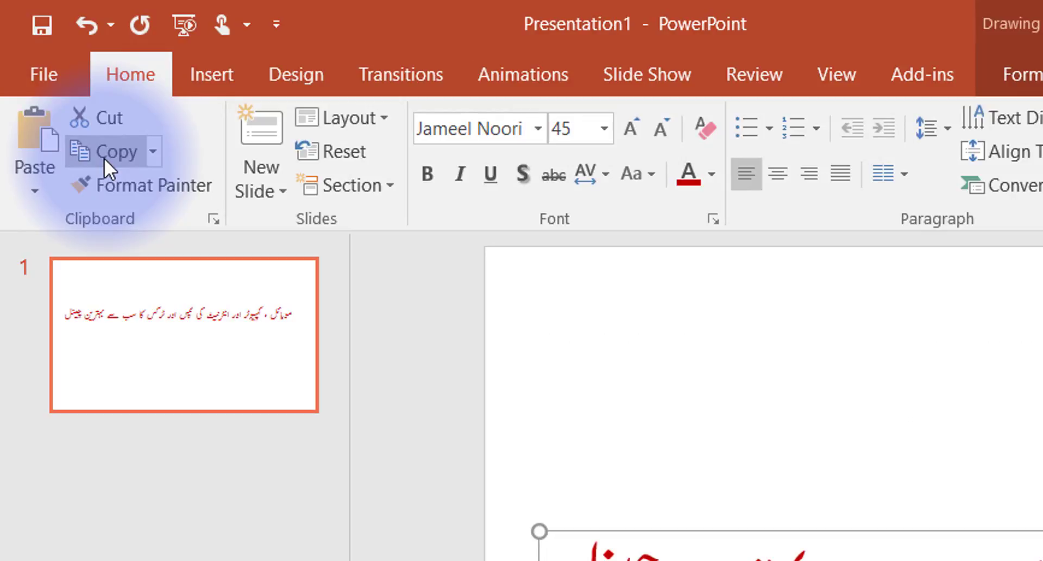
Paste the copied Urdu line onto the slide as a picture and place it below the original text box.
{"action": "left_click", "coordinate": [52, 195]}
{"action": "left_click", "coordinate": [77, 259]}
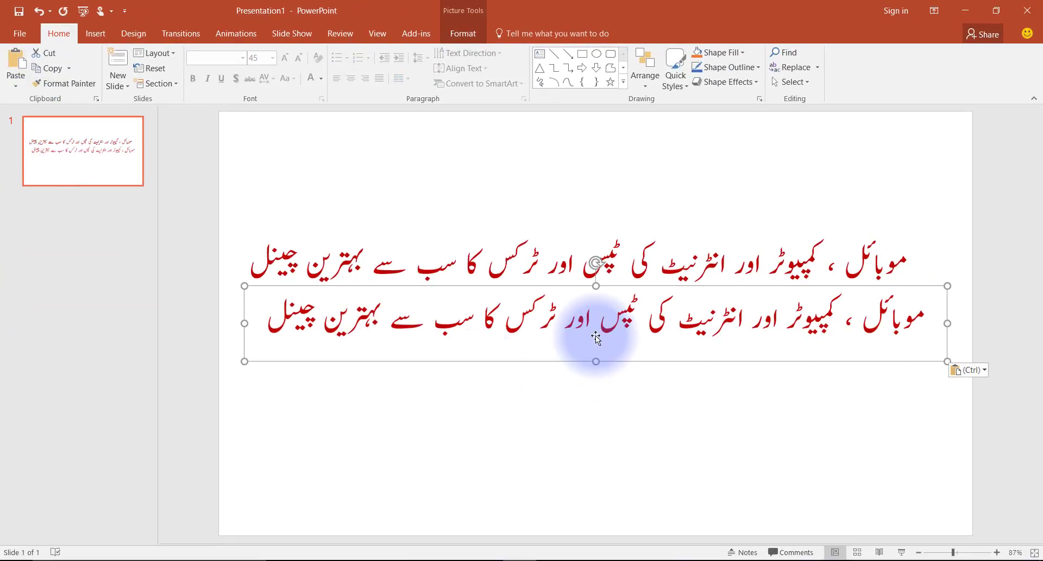
{"action": "left_click_drag", "start_coordinate": [594, 336], "coordinate": [589, 366]}
Delete the original Urdu text box and move the pasted picture to the upper part of the slide.
{"action": "left_click", "coordinate": [618, 266]}
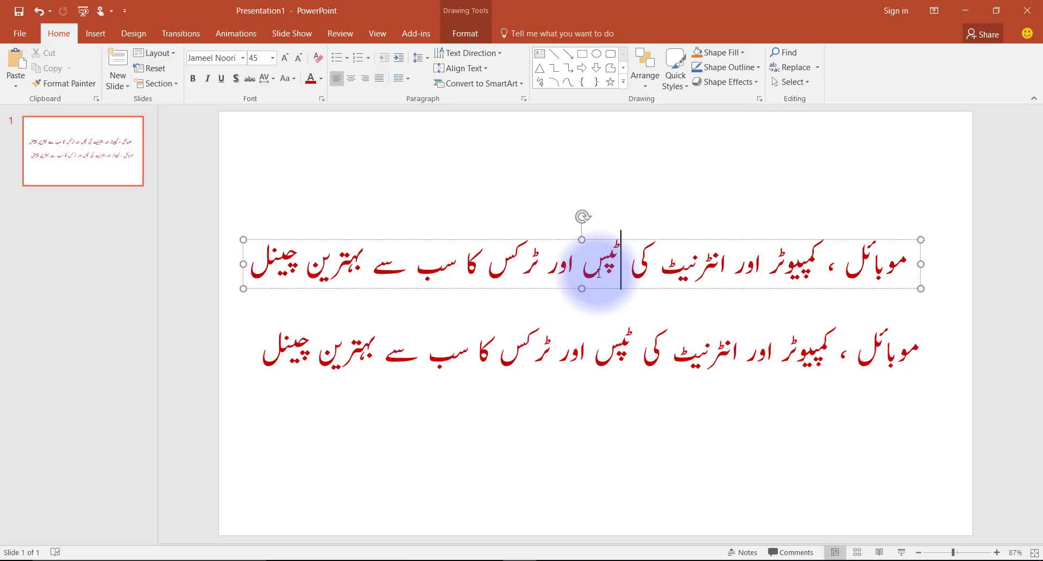
{"action": "left_click", "coordinate": [920, 287]}
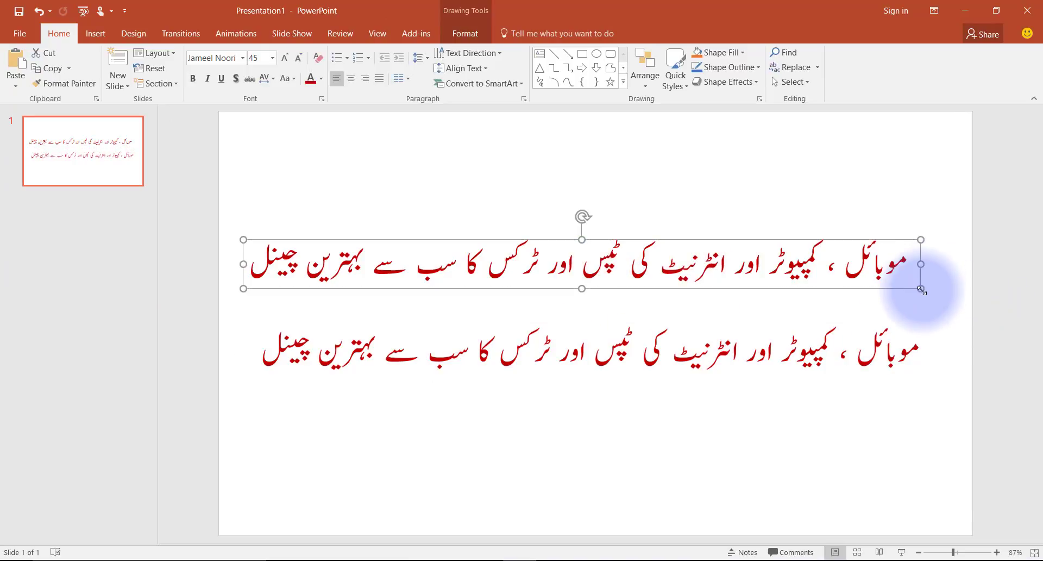
{"action": "key", "text": "Delete"}
{"action": "left_click_drag", "start_coordinate": [713, 360], "coordinate": [592, 236]}
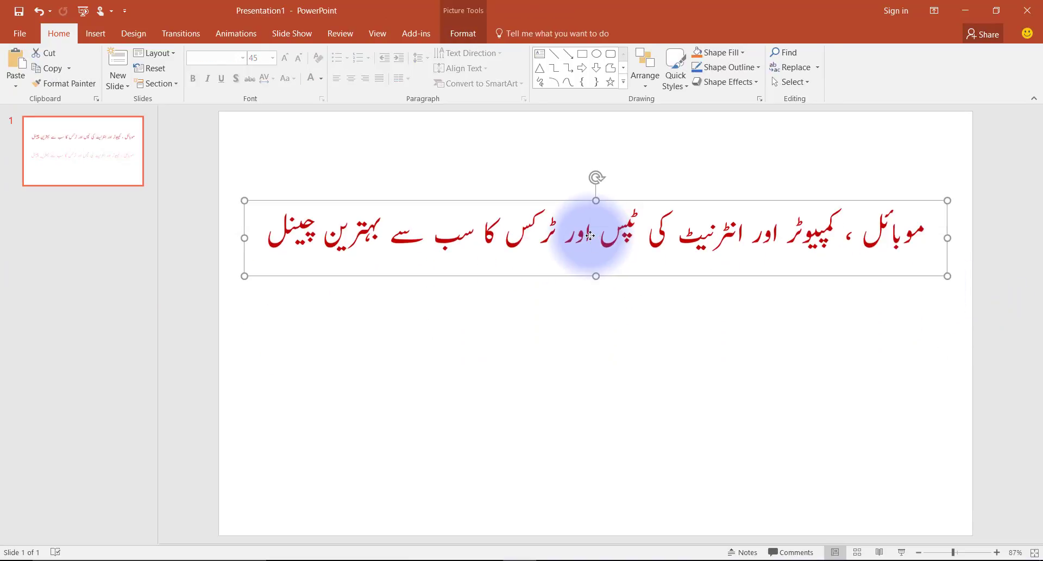
Save the Urdu line picture to the Desktop as a PNG named "urdu wording".
{"action": "right_click", "coordinate": [590, 235]}
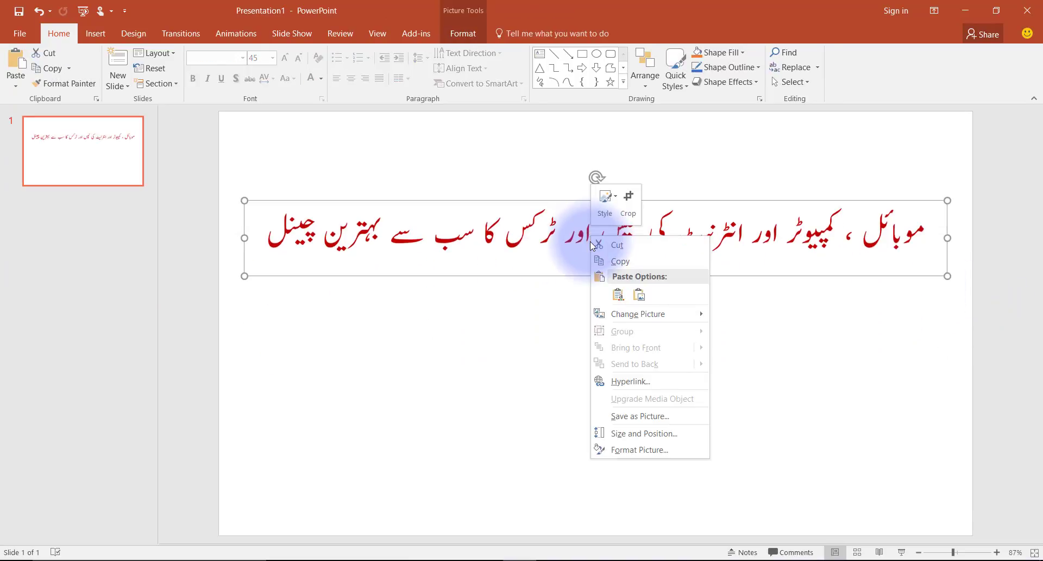
{"action": "left_click", "coordinate": [649, 416]}
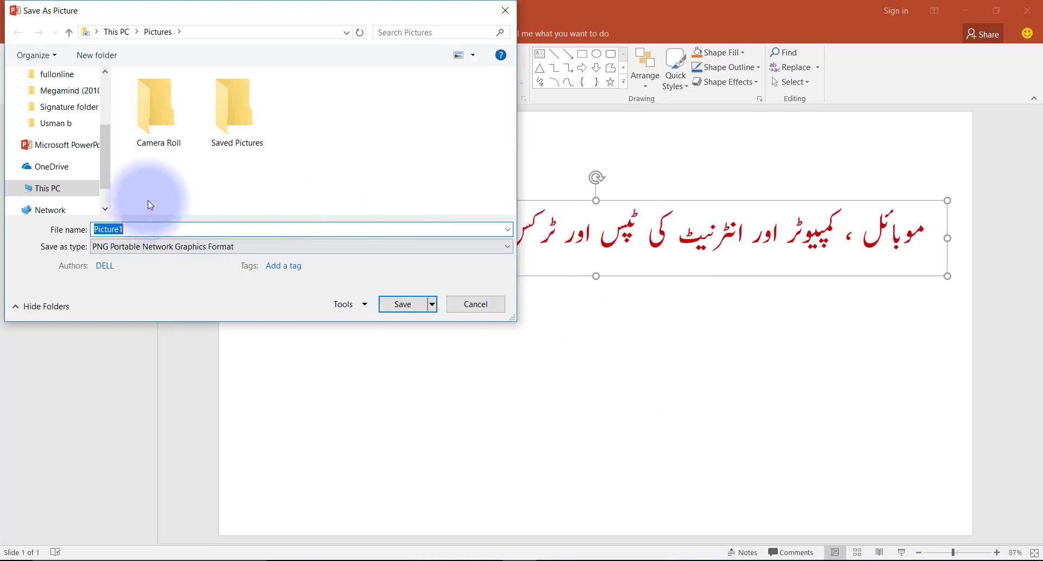
{"action": "scroll", "coordinate": [43, 104], "scroll_direction": "up", "scroll_amount": 3}
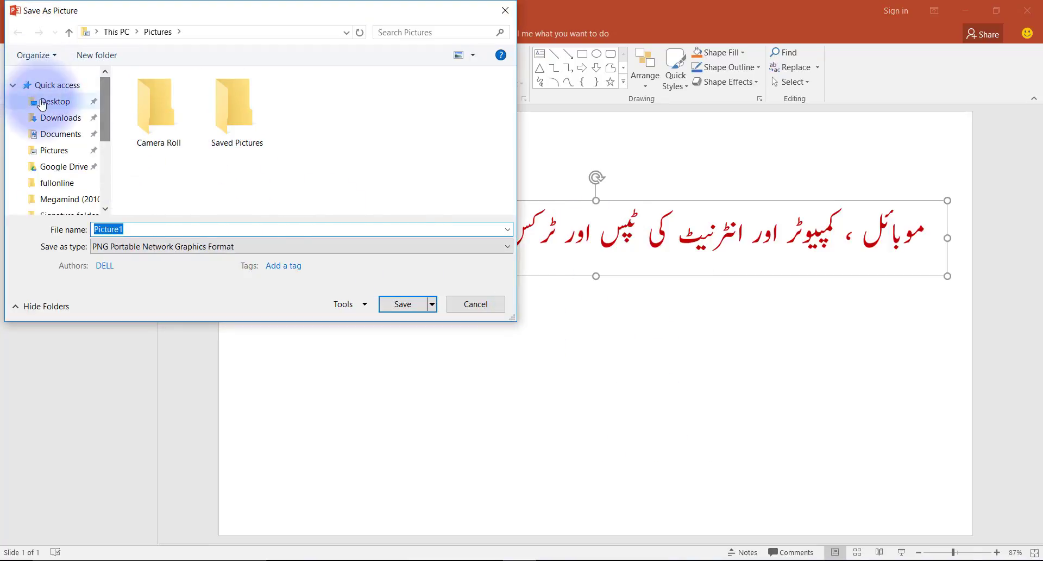
{"action": "left_click", "coordinate": [42, 104]}
{"action": "type", "text": "ur"}
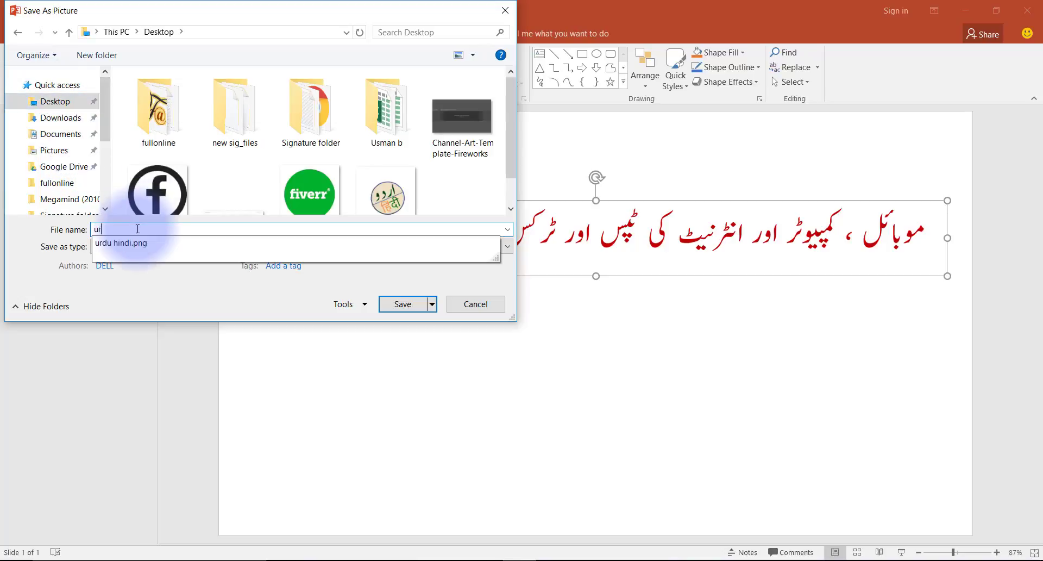
{"action": "type", "text": "du wor"}
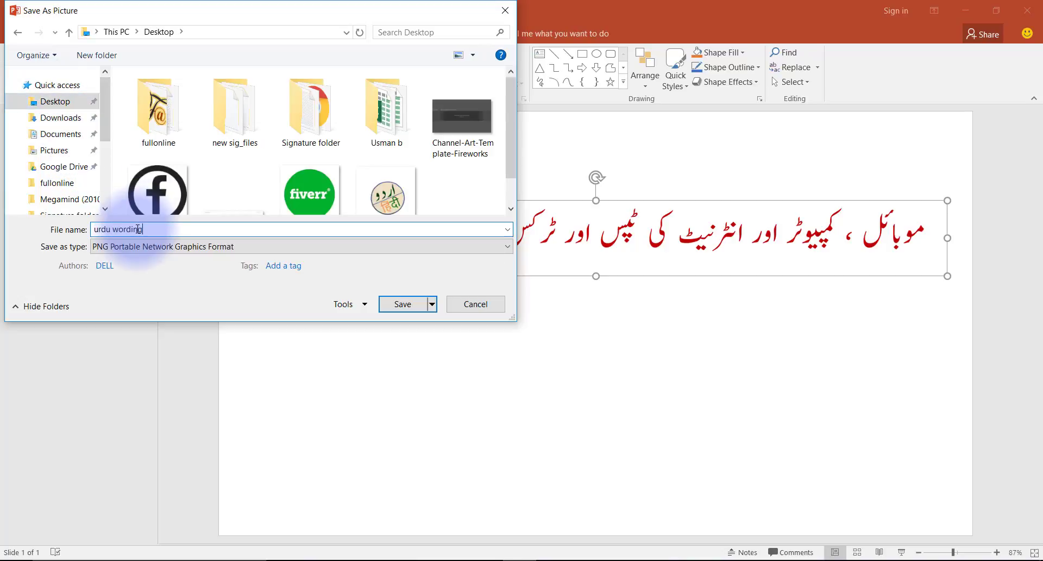
{"action": "type", "text": "ding"}
{"action": "key", "text": "Return"}
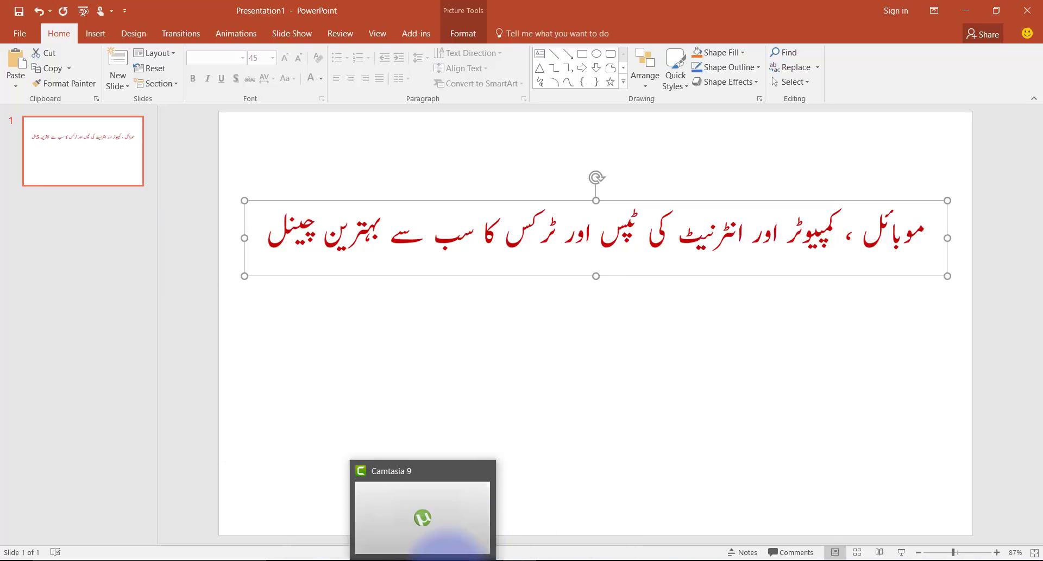
Switch to the Canva channel art design and upload the "urdu wording" image from the Desktop.
{"action": "mouse_move", "coordinate": [452, 560]}
{"action": "left_click", "coordinate": [458, 525]}
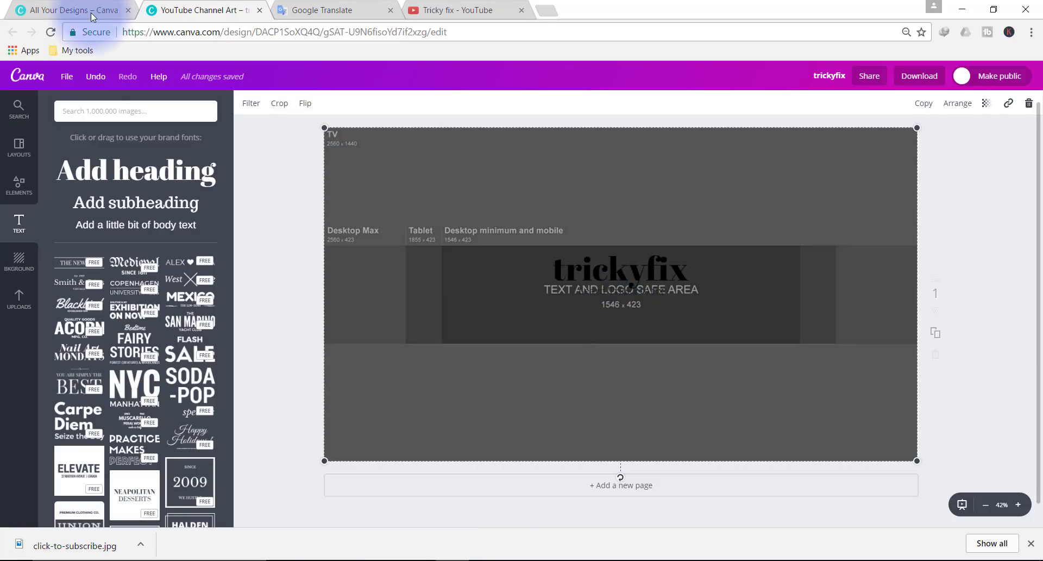
{"action": "left_click", "coordinate": [19, 298]}
{"action": "left_click", "coordinate": [207, 272]}
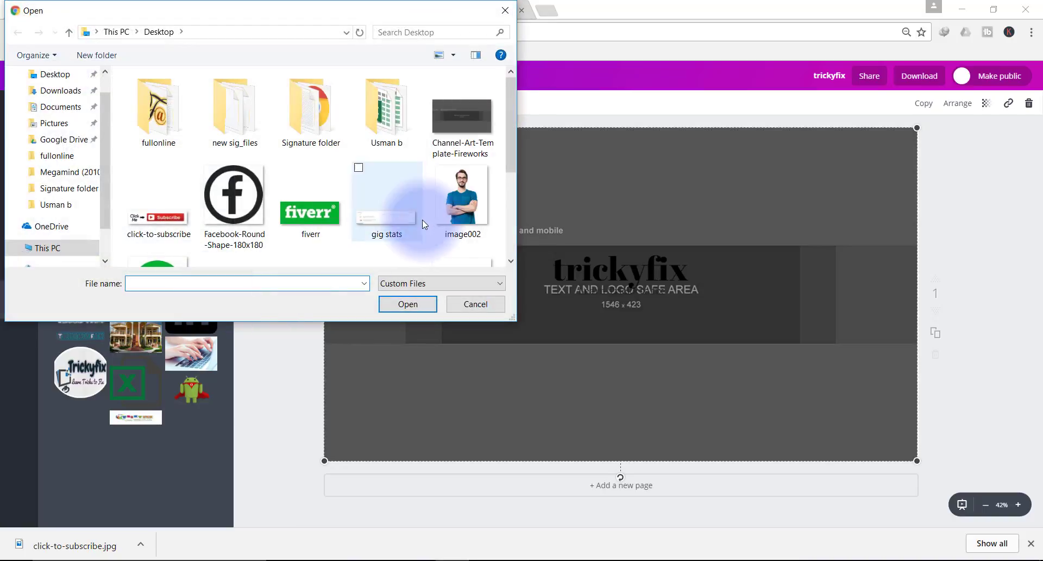
{"action": "left_click_drag", "start_coordinate": [519, 158], "coordinate": [523, 234]}
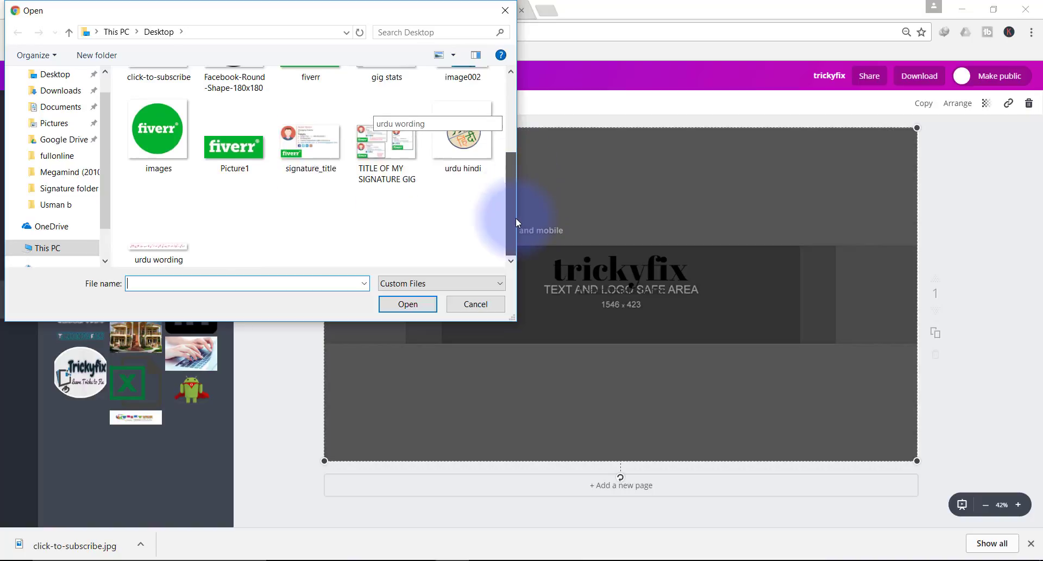
{"action": "left_click", "coordinate": [158, 250]}
{"action": "left_click", "coordinate": [418, 305]}
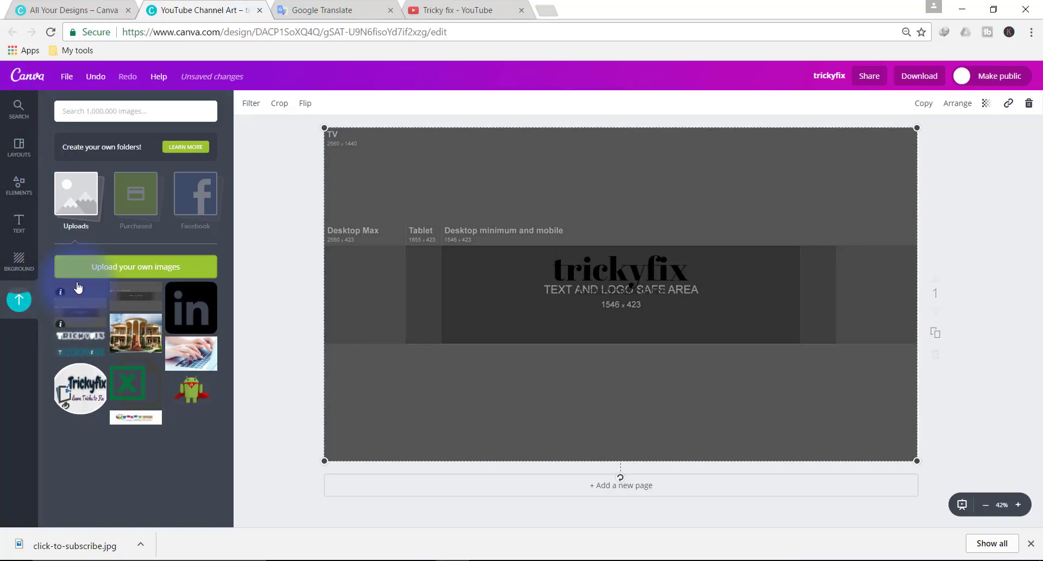
Add the Urdu wording image to the design, shrink it and centre it along the lower edge of the safe area.
{"action": "left_click_drag", "start_coordinate": [79, 292], "coordinate": [595, 329]}
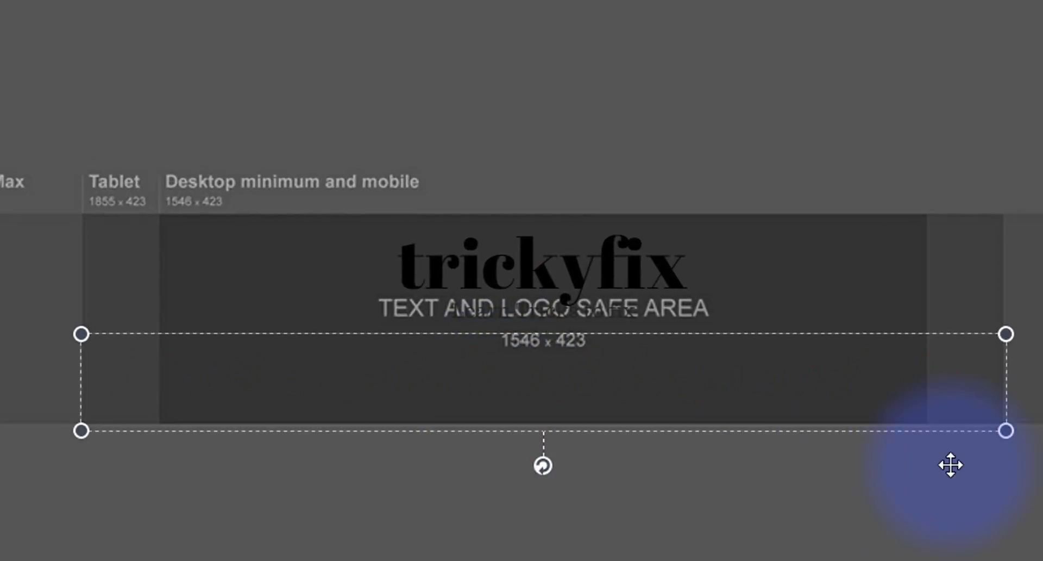
{"action": "left_click_drag", "start_coordinate": [1006, 431], "coordinate": [868, 406]}
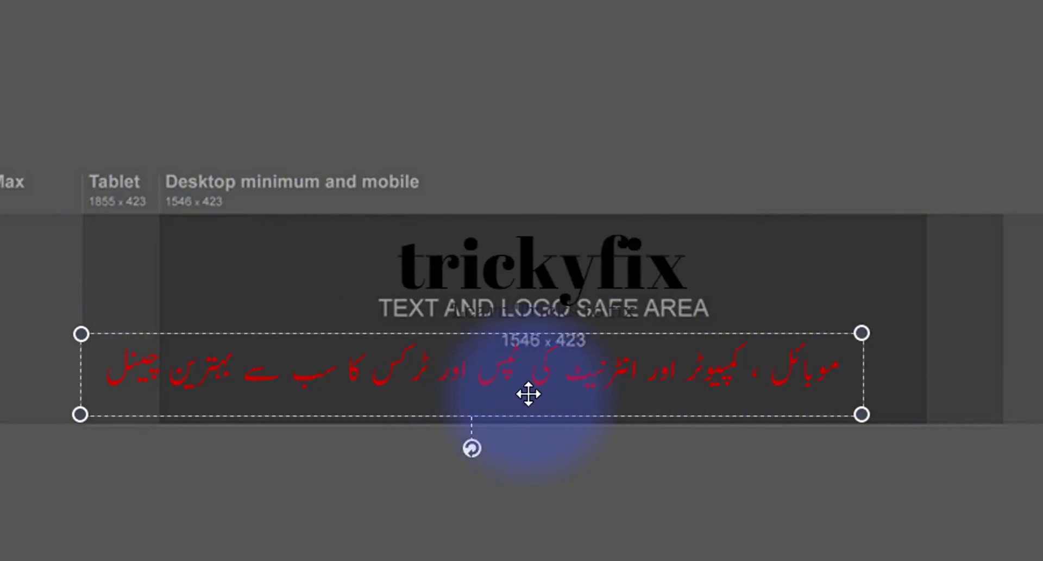
{"action": "left_click_drag", "start_coordinate": [531, 397], "coordinate": [607, 409]}
{"action": "left_click", "coordinate": [803, 292]}
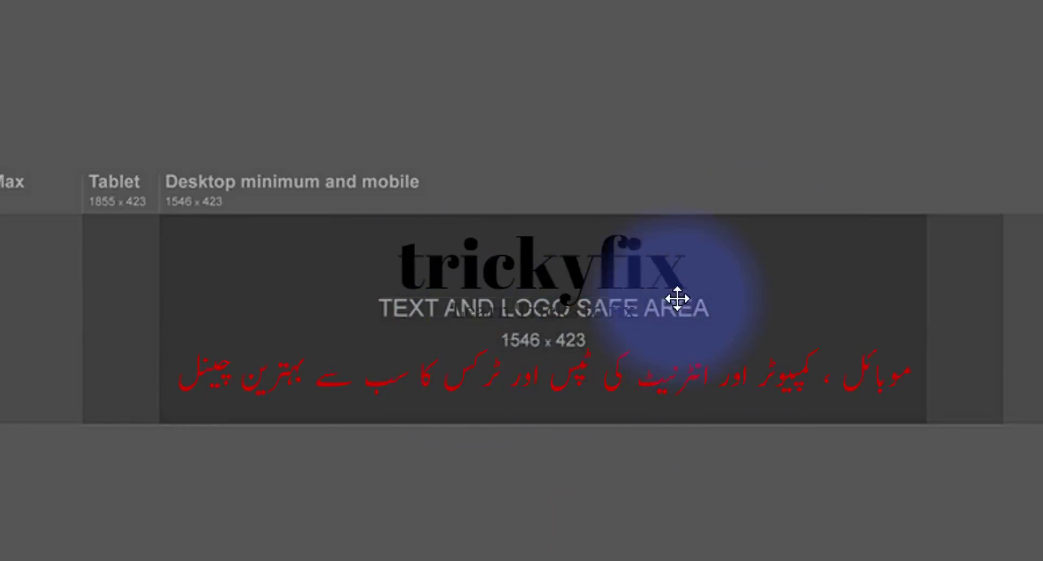
Set the font size of the subheading beneath "trickyfix" to 14.
{"action": "left_click", "coordinate": [587, 309]}
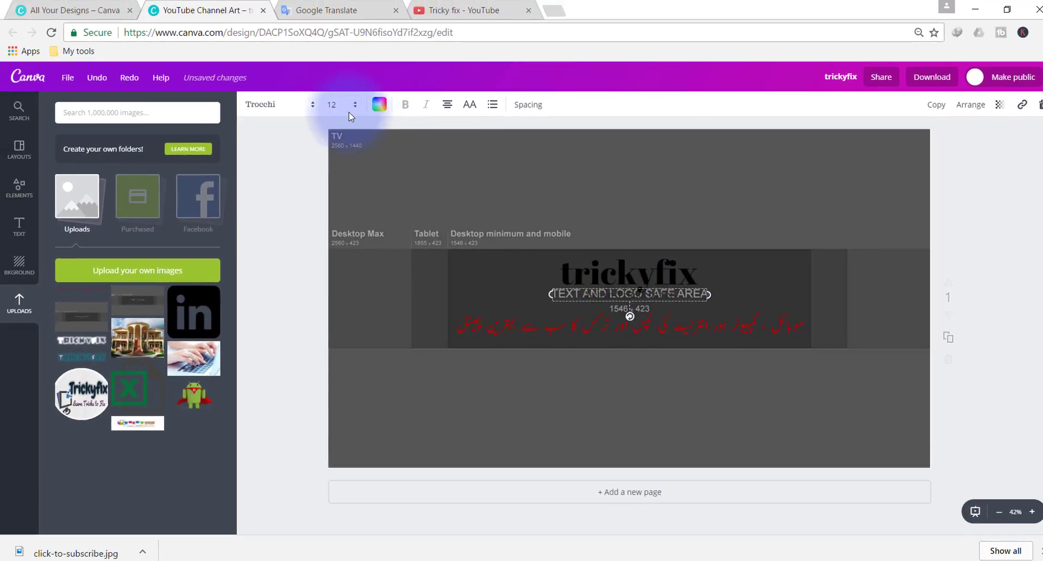
{"action": "left_click", "coordinate": [355, 107]}
{"action": "left_click", "coordinate": [339, 209]}
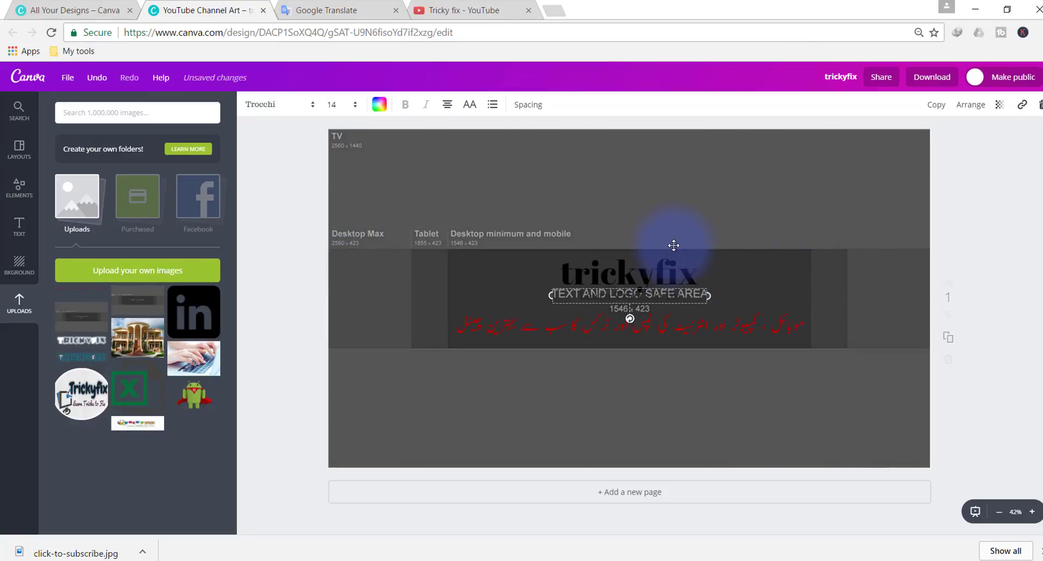
Change the "trickyfix" heading's font to Black Ops One and its size to 56.
{"action": "left_click", "coordinate": [650, 272]}
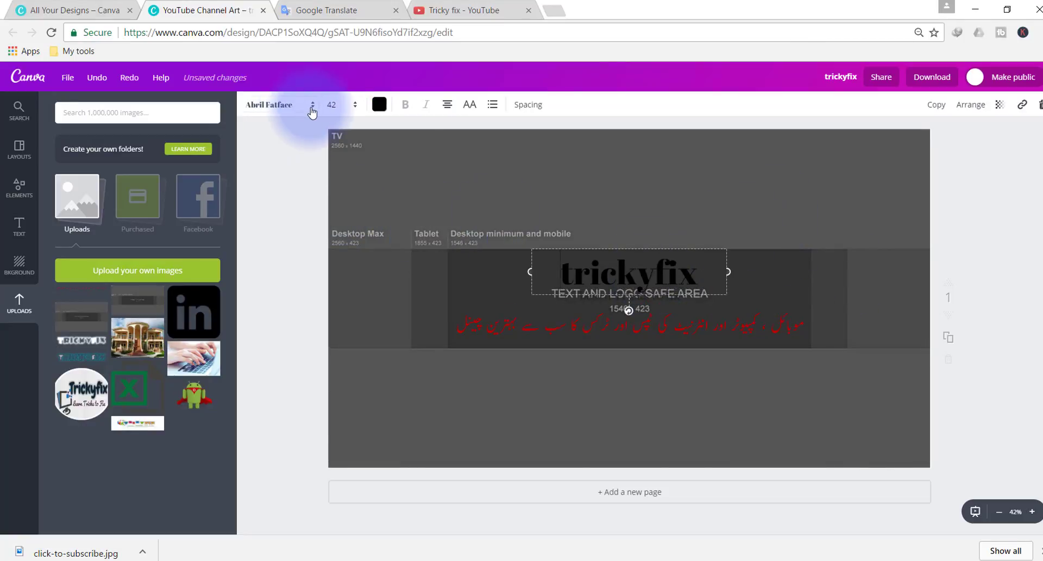
{"action": "left_click", "coordinate": [312, 109]}
{"action": "scroll", "coordinate": [283, 352], "scroll_direction": "down", "scroll_amount": 4}
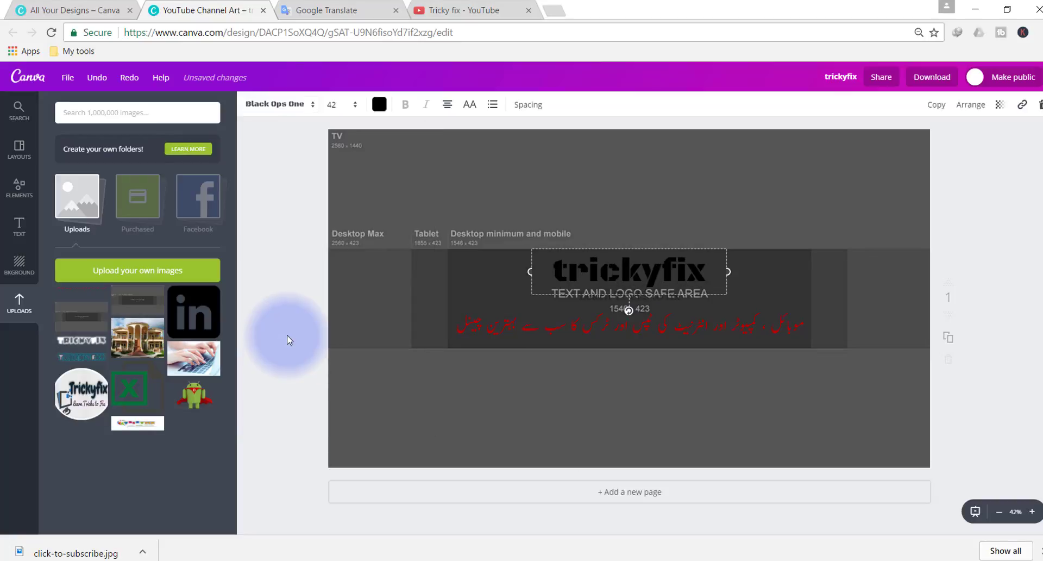
{"action": "left_click", "coordinate": [356, 108]}
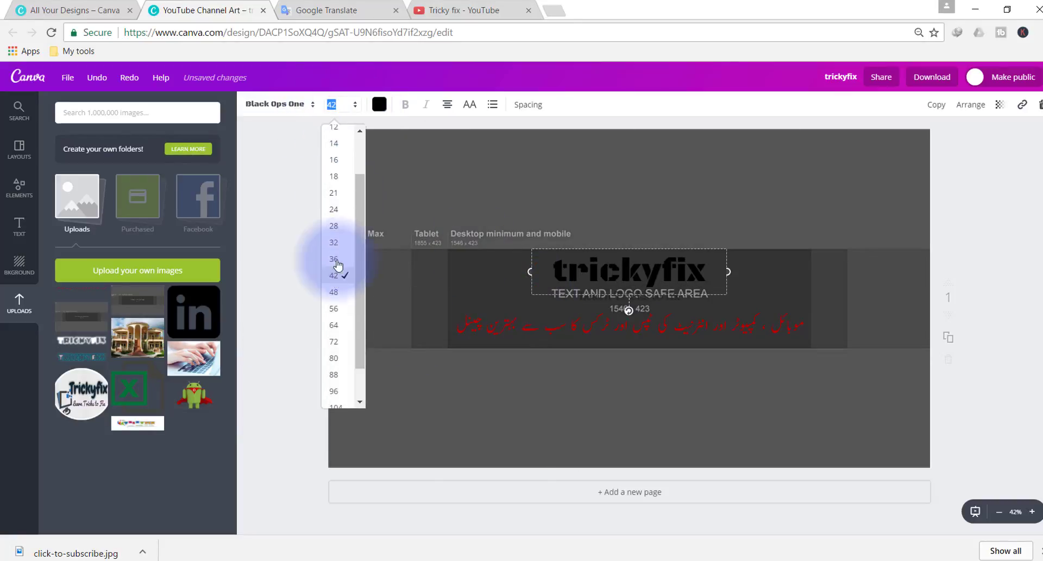
{"action": "left_click", "coordinate": [336, 309]}
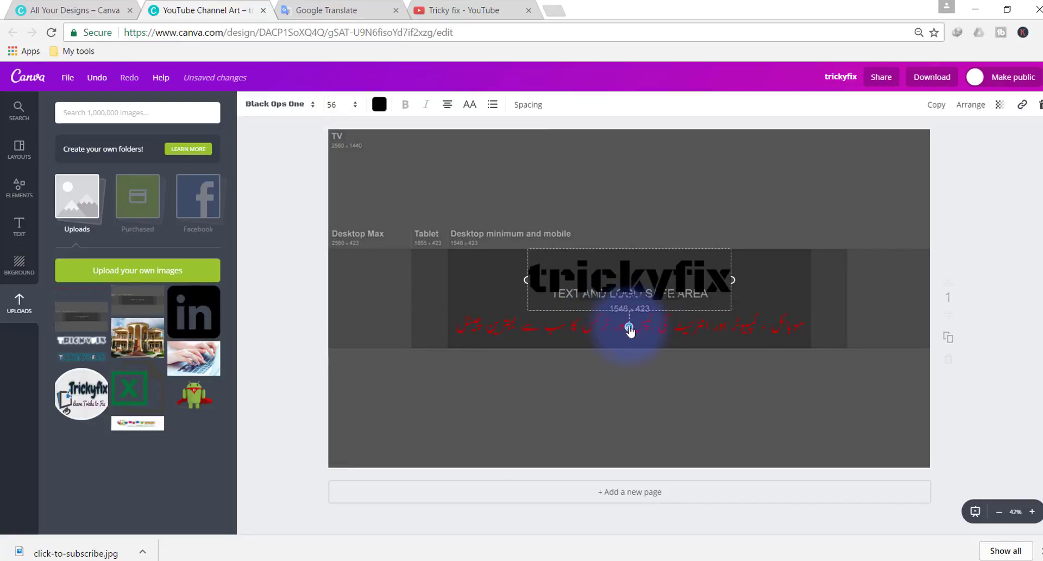
Enlarge the Urdu wording image slightly so its text spans the width of the safe area.
{"action": "left_click", "coordinate": [779, 311]}
{"action": "left_click", "coordinate": [692, 398]}
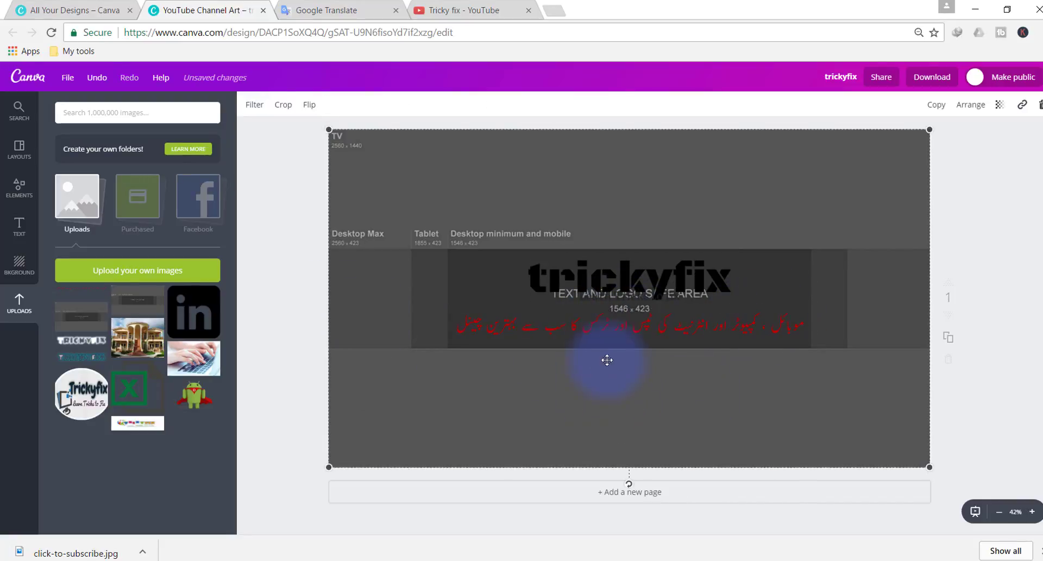
{"action": "left_click", "coordinate": [792, 332]}
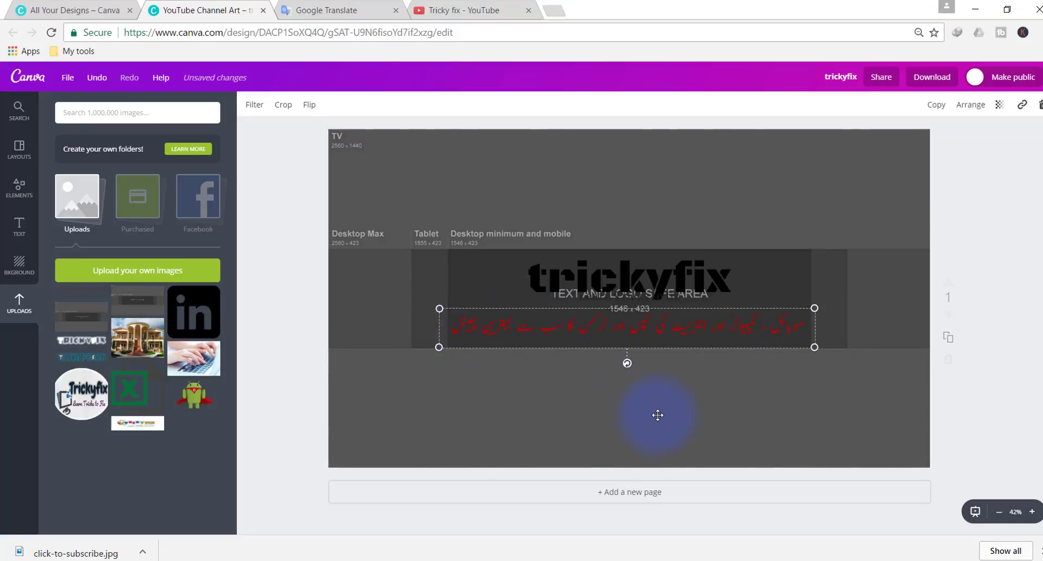
{"action": "left_click", "coordinate": [821, 194]}
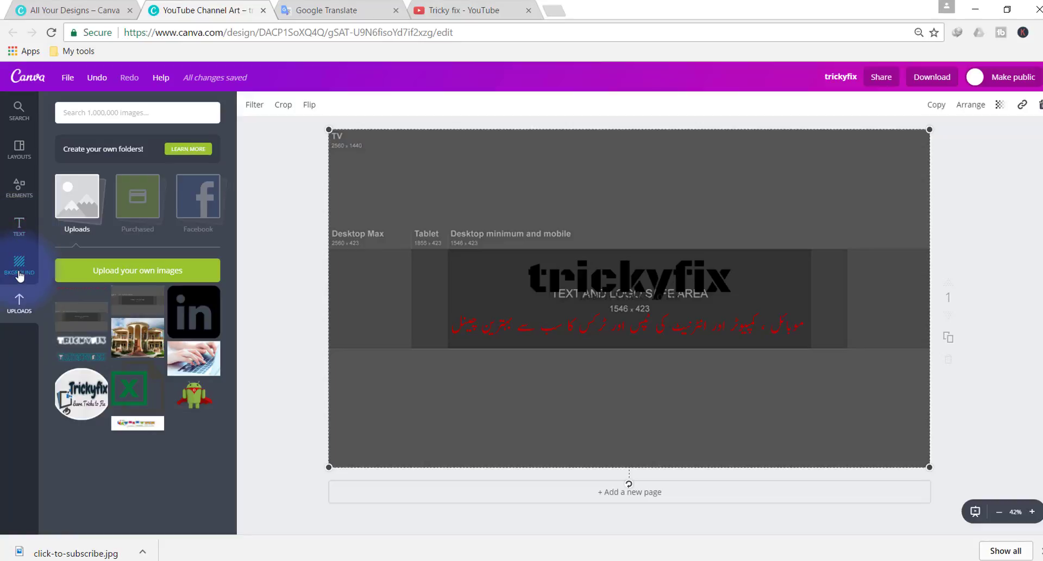
Upload the "click-to-subscribe" image from the Desktop.
{"action": "left_click", "coordinate": [128, 279]}
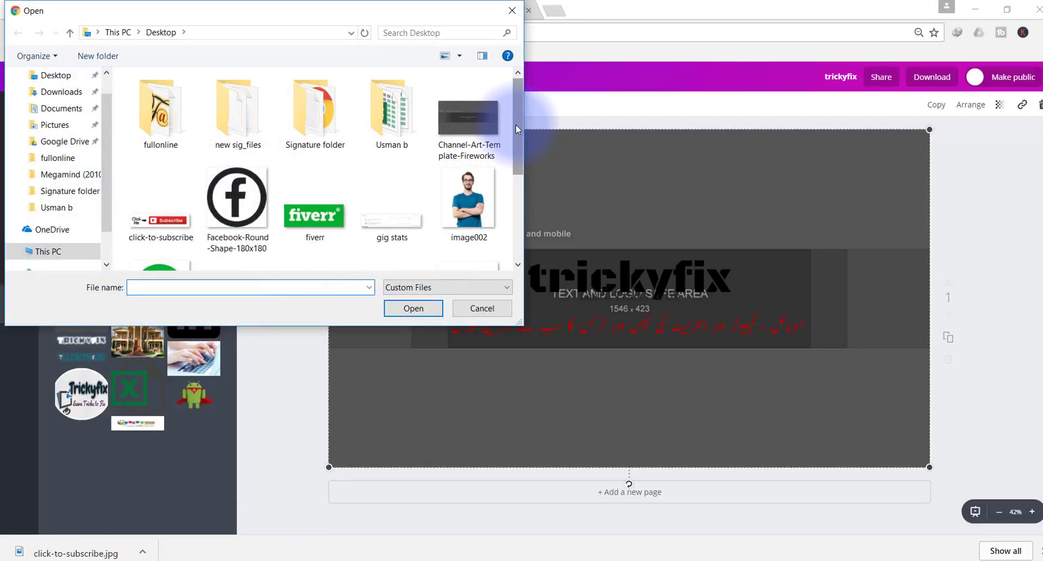
{"action": "left_click_drag", "start_coordinate": [517, 129], "coordinate": [517, 210]}
{"action": "left_click", "coordinate": [163, 103]}
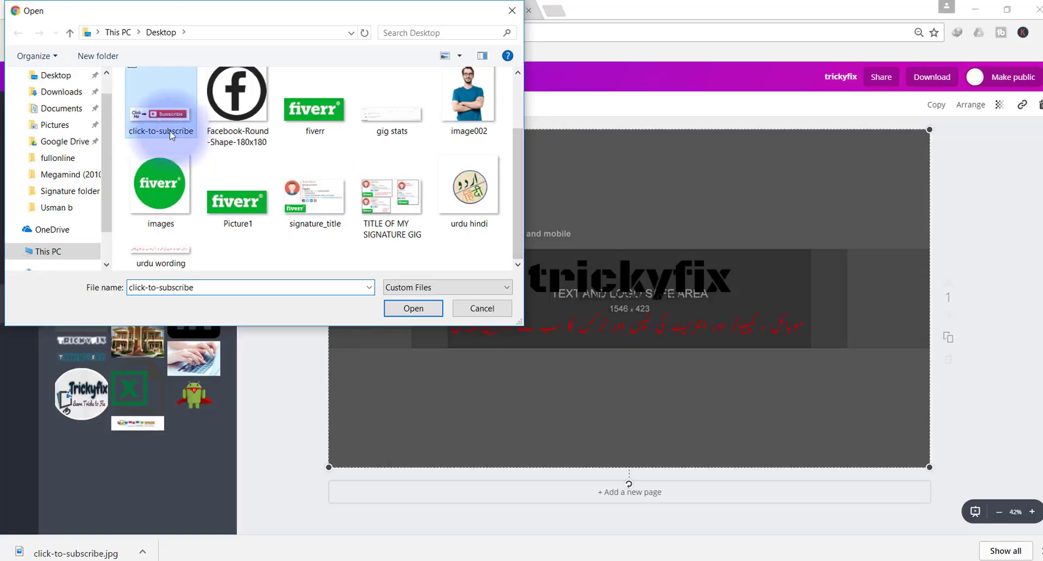
{"action": "left_click", "coordinate": [422, 313]}
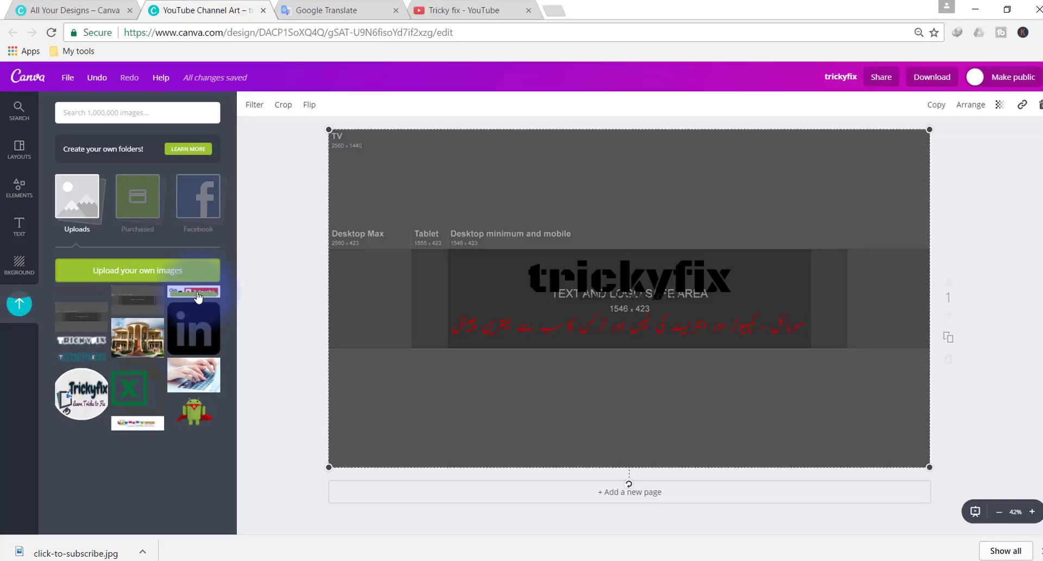
Add the subscribe image to the design, shrink it and place it just past the right end of the Urdu line.
{"action": "left_click_drag", "start_coordinate": [200, 292], "coordinate": [718, 319]}
{"action": "left_click_drag", "start_coordinate": [616, 338], "coordinate": [655, 330]}
{"action": "left_click_drag", "start_coordinate": [759, 323], "coordinate": [879, 306]}
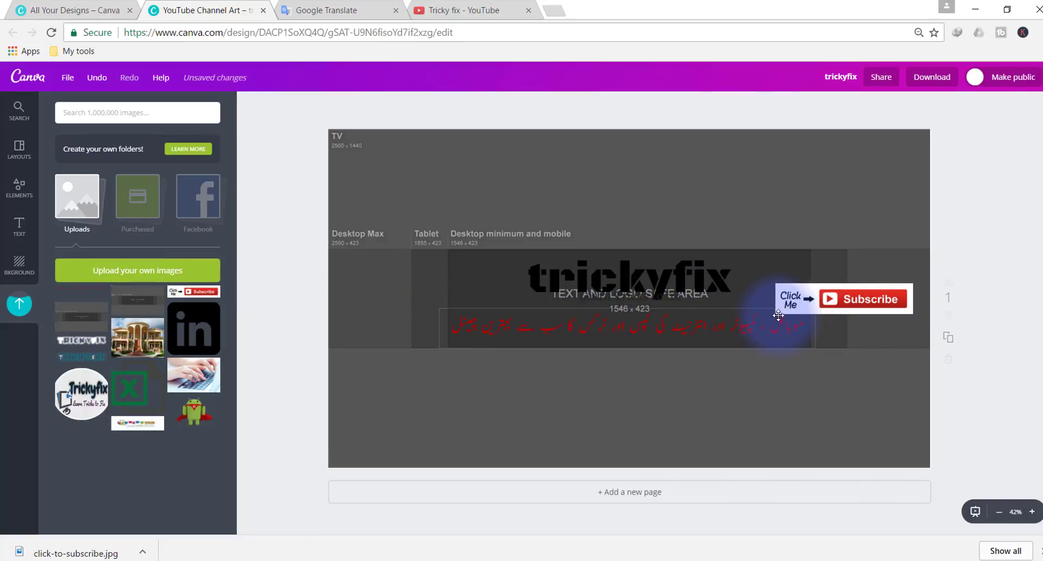
{"action": "left_click_drag", "start_coordinate": [776, 313], "coordinate": [873, 327]}
{"action": "left_click", "coordinate": [294, 389]}
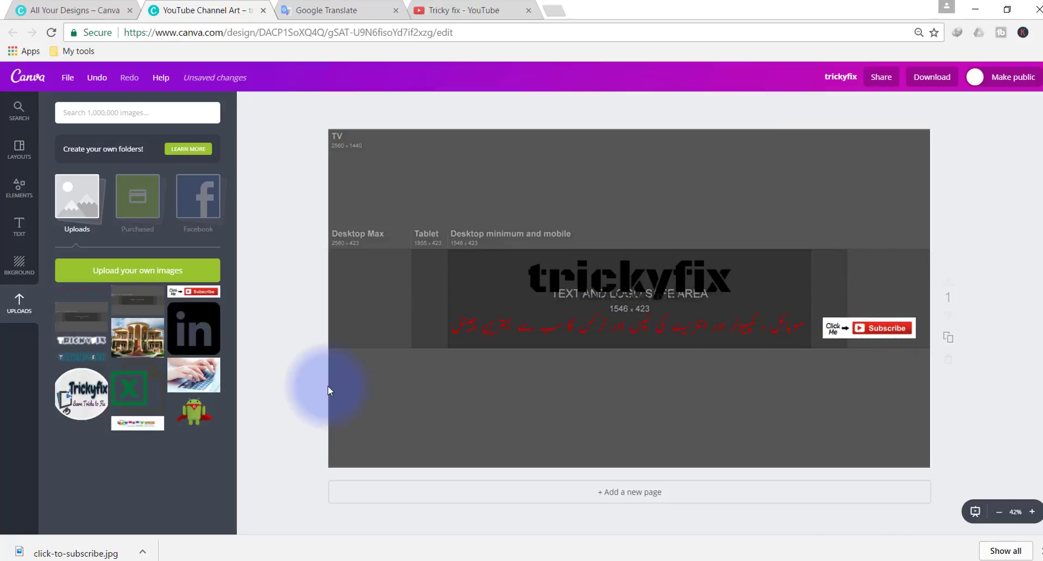
Upload the "urdu hindi" image from the Desktop and add it to the channel art.
{"action": "left_click", "coordinate": [143, 279]}
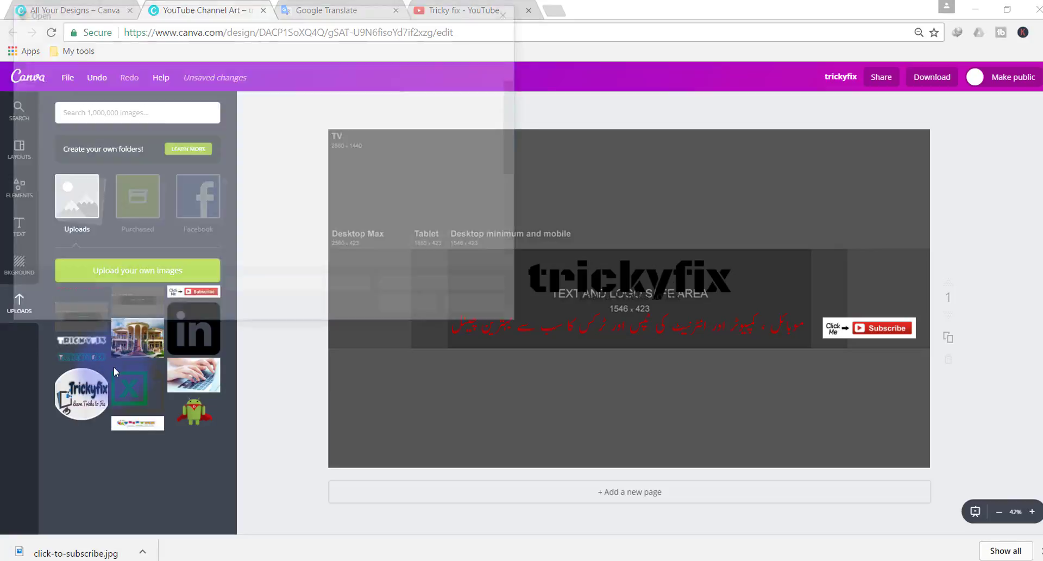
{"action": "scroll", "coordinate": [425, 236], "scroll_direction": "down", "scroll_amount": 2}
{"action": "left_click", "coordinate": [470, 195]}
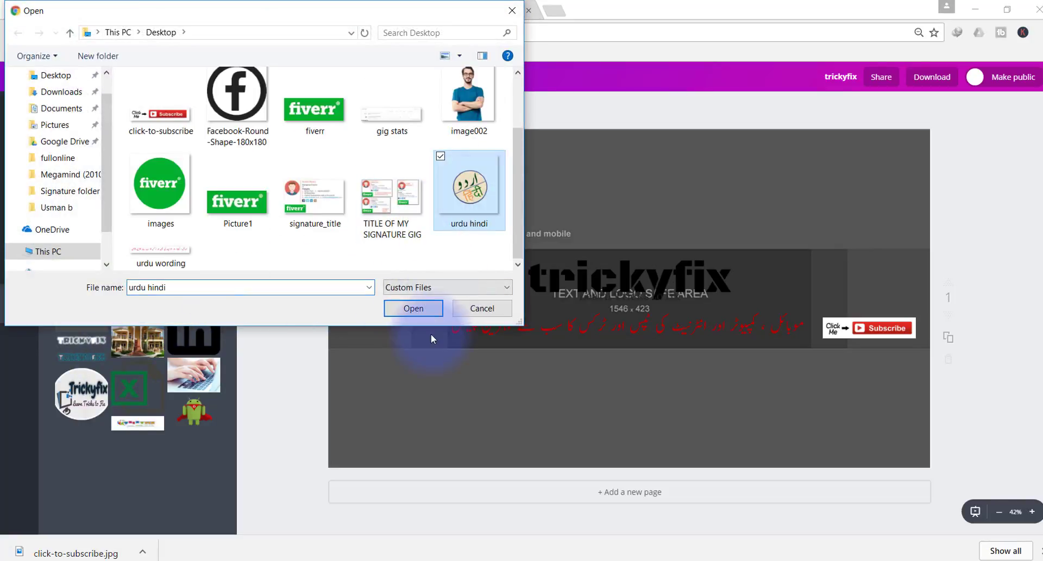
{"action": "left_click", "coordinate": [414, 308]}
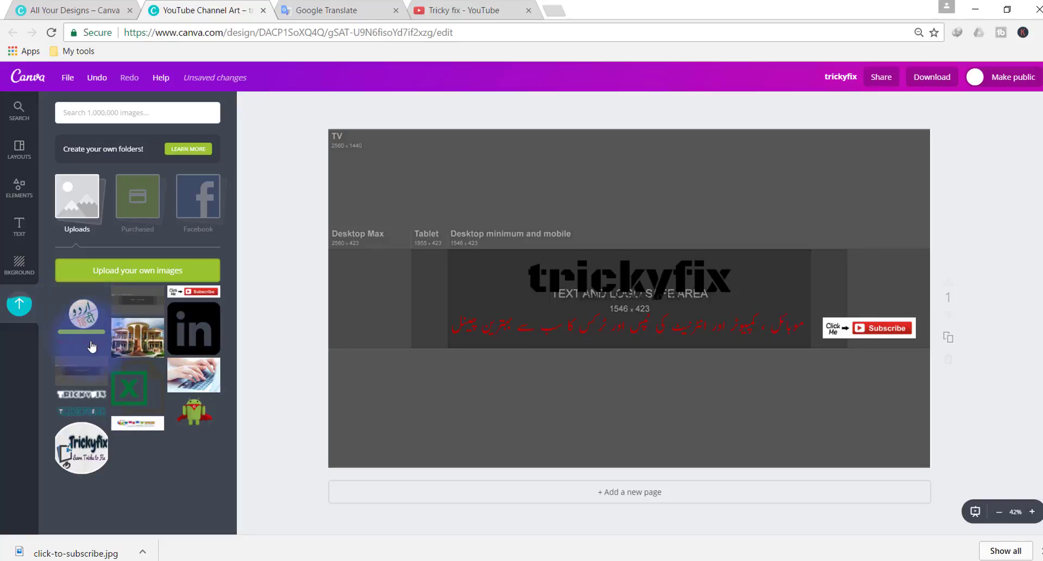
{"action": "left_click_drag", "start_coordinate": [83, 323], "coordinate": [657, 314]}
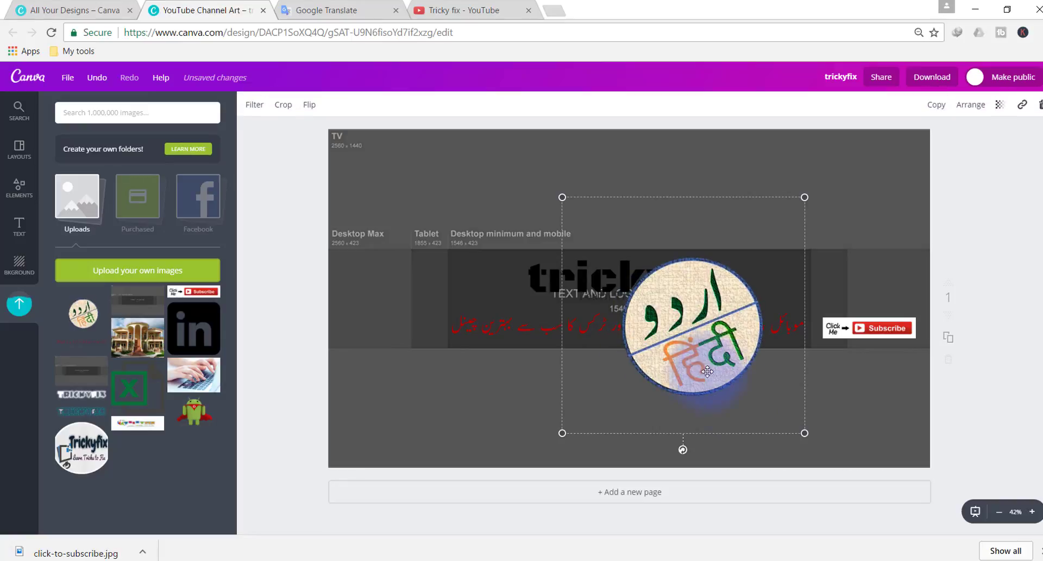
Shrink the round Urdu/Hindi logo and place it directly above the subscribe image, matching that image's width.
{"action": "left_click_drag", "start_coordinate": [803, 431], "coordinate": [632, 264]}
{"action": "left_click_drag", "start_coordinate": [586, 236], "coordinate": [852, 292]}
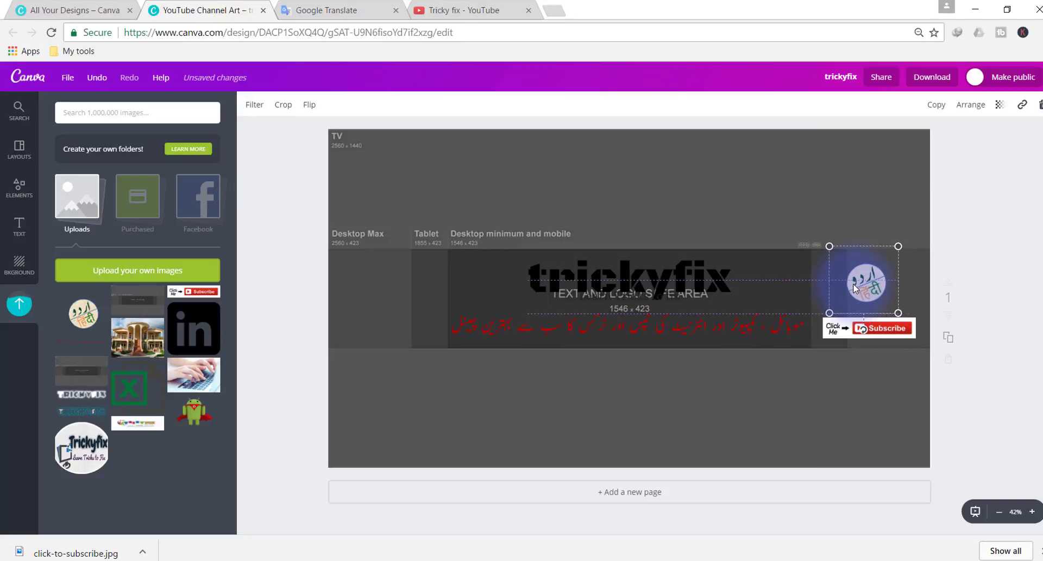
{"action": "left_click", "coordinate": [877, 288]}
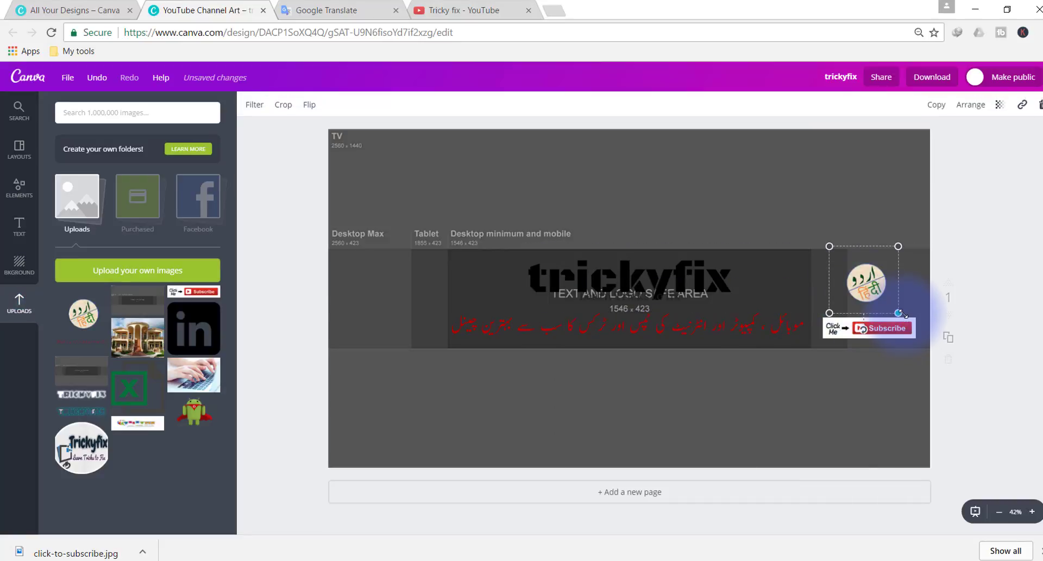
{"action": "left_click_drag", "start_coordinate": [900, 314], "coordinate": [908, 322]}
{"action": "left_click_drag", "start_coordinate": [873, 285], "coordinate": [860, 281]}
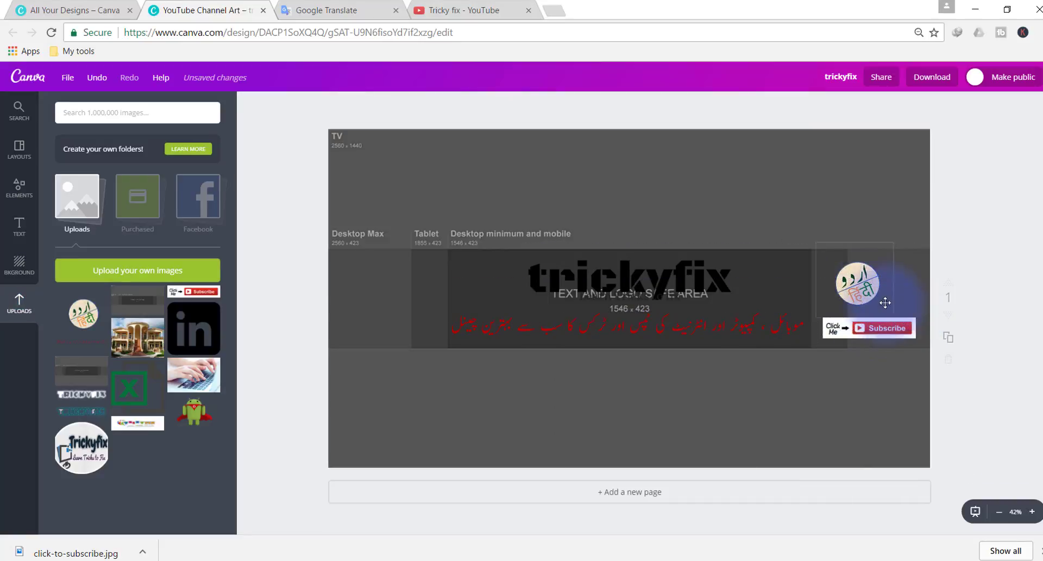
{"action": "left_click", "coordinate": [891, 319]}
{"action": "mouse_move", "coordinate": [893, 318]}
{"action": "left_mouse_down"}
{"action": "mouse_move", "coordinate": [906, 323]}
{"action": "mouse_move", "coordinate": [906, 286]}
{"action": "mouse_move", "coordinate": [875, 288]}
{"action": "left_mouse_up"}
Delete the dark safe-area template image from behind the channel art elements.
{"action": "left_click", "coordinate": [810, 277]}
{"action": "left_click", "coordinate": [792, 204]}
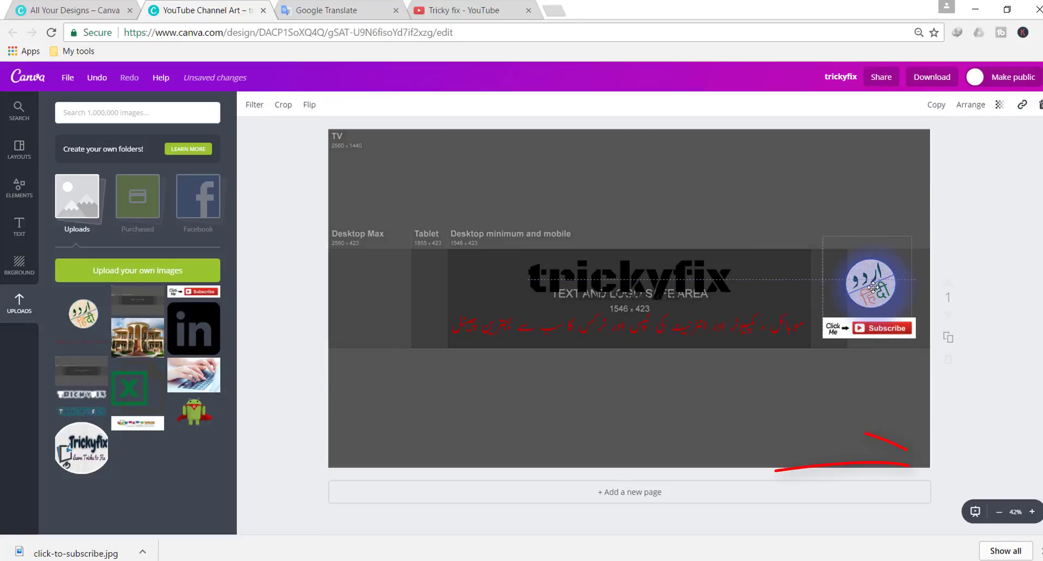
{"action": "left_click", "coordinate": [793, 182]}
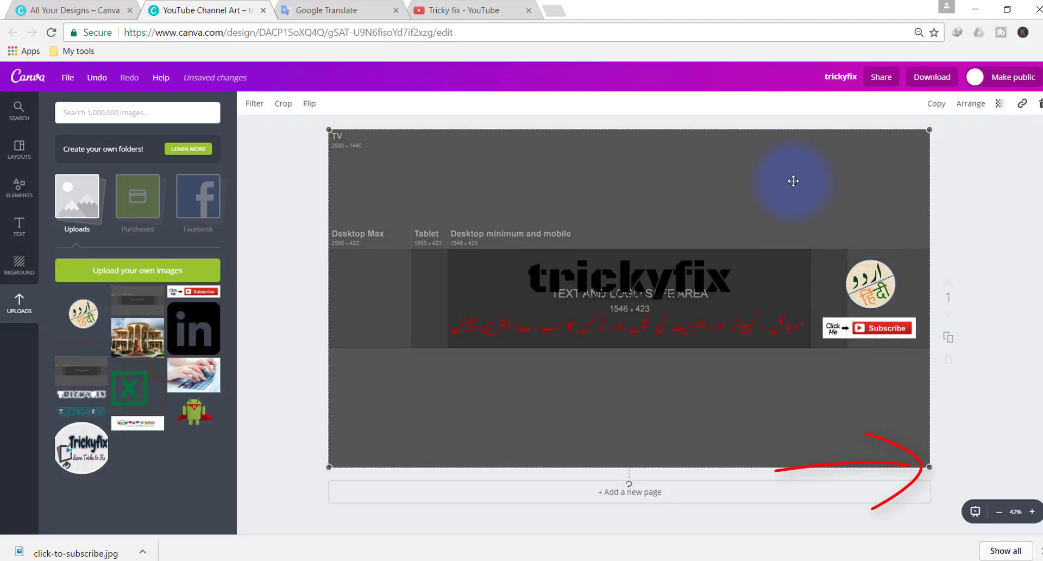
{"action": "left_click", "coordinate": [927, 472]}
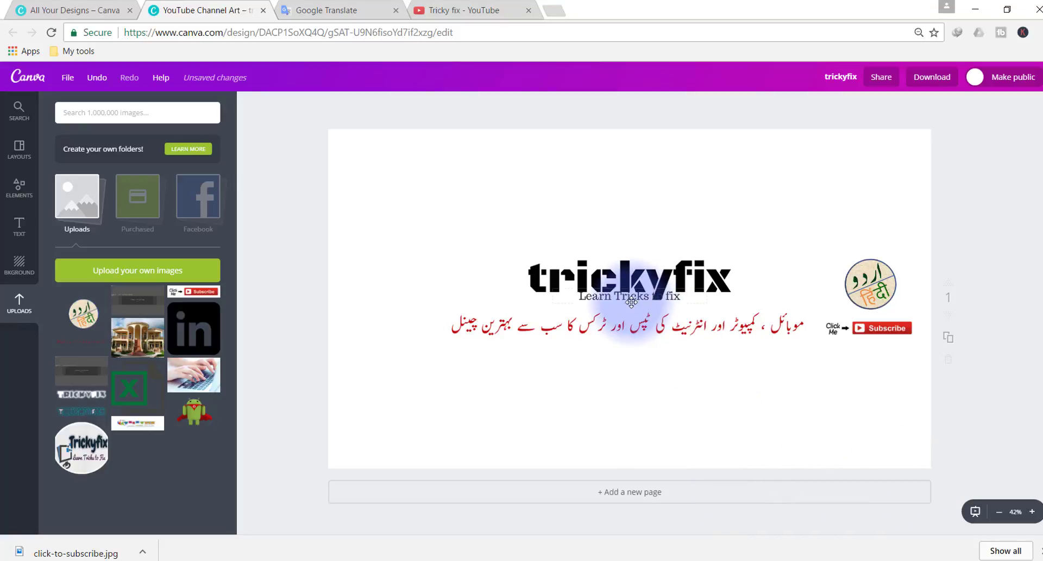
Move the "Learn Tricks to fix" tagline down clear of the trickyfix heading and nudge the Urdu line slightly lower.
{"action": "left_click_drag", "start_coordinate": [631, 298], "coordinate": [632, 304]}
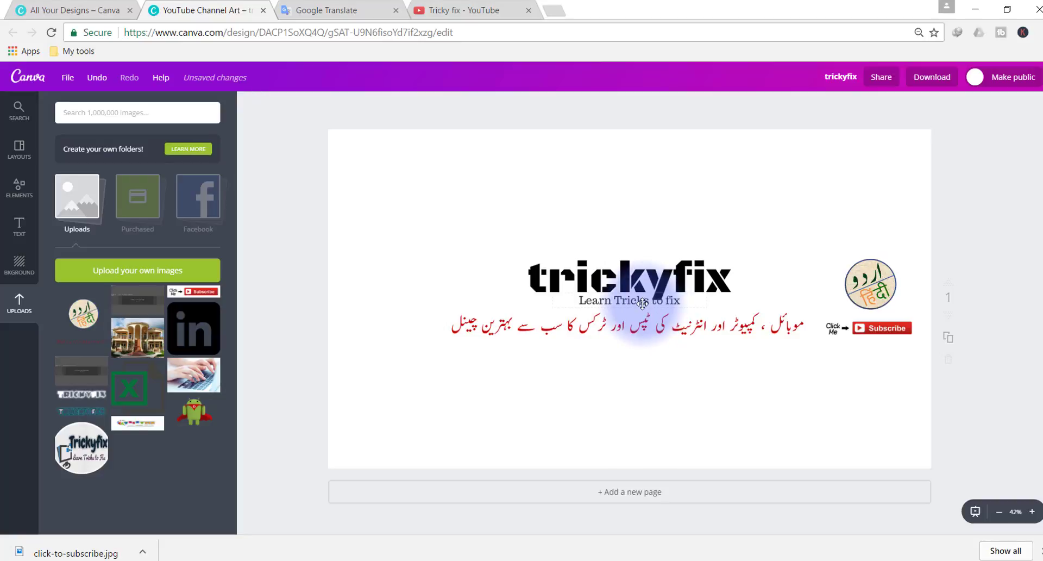
{"action": "left_click_drag", "start_coordinate": [625, 302], "coordinate": [646, 314]}
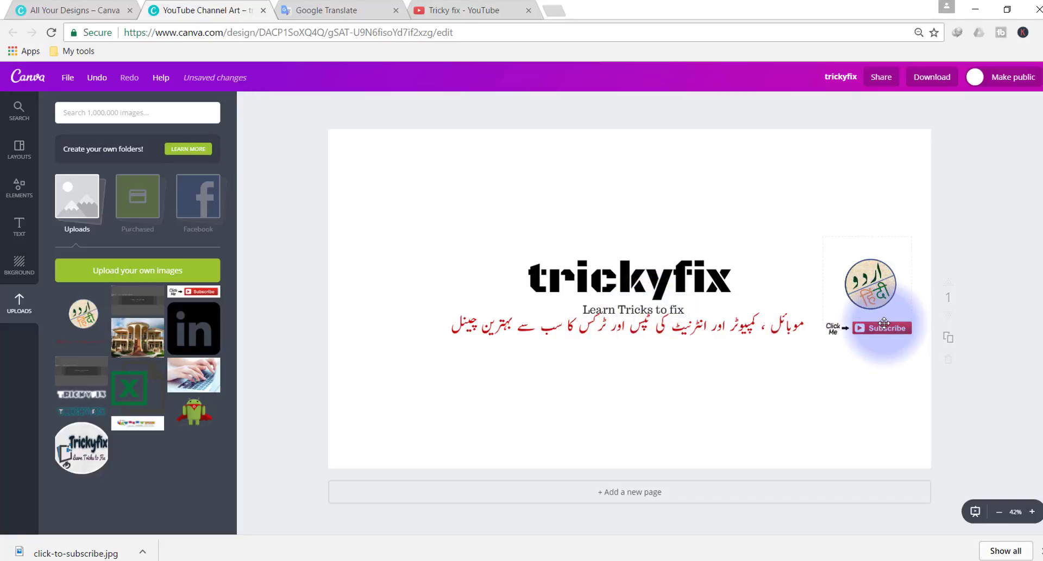
{"action": "left_click_drag", "start_coordinate": [625, 328], "coordinate": [624, 330]}
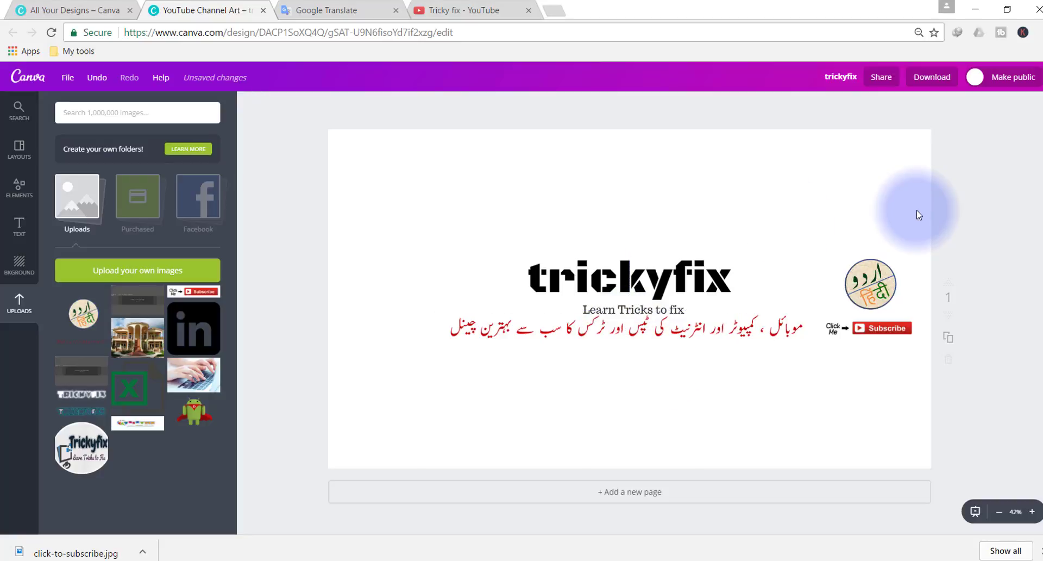
Download the finished channel art as a PNG and dismiss the download message.
{"action": "left_click", "coordinate": [933, 78]}
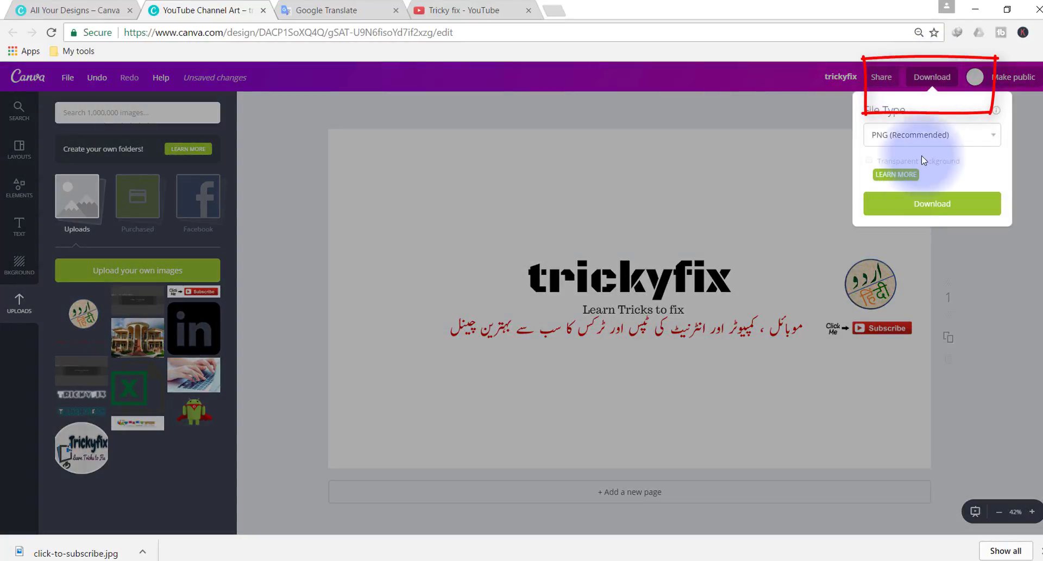
{"action": "left_click", "coordinate": [930, 206]}
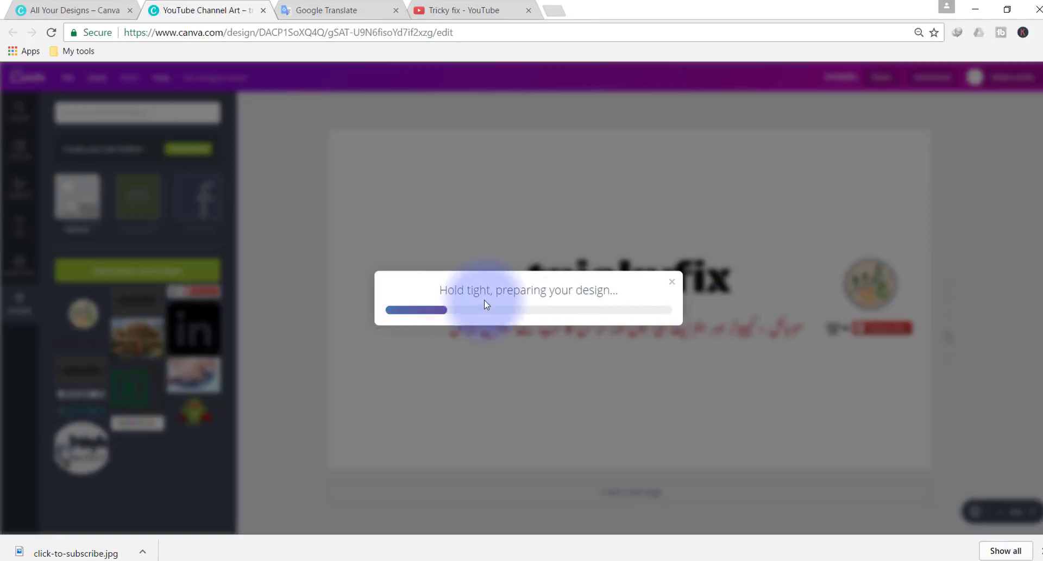
{"action": "left_click", "coordinate": [466, 11]}
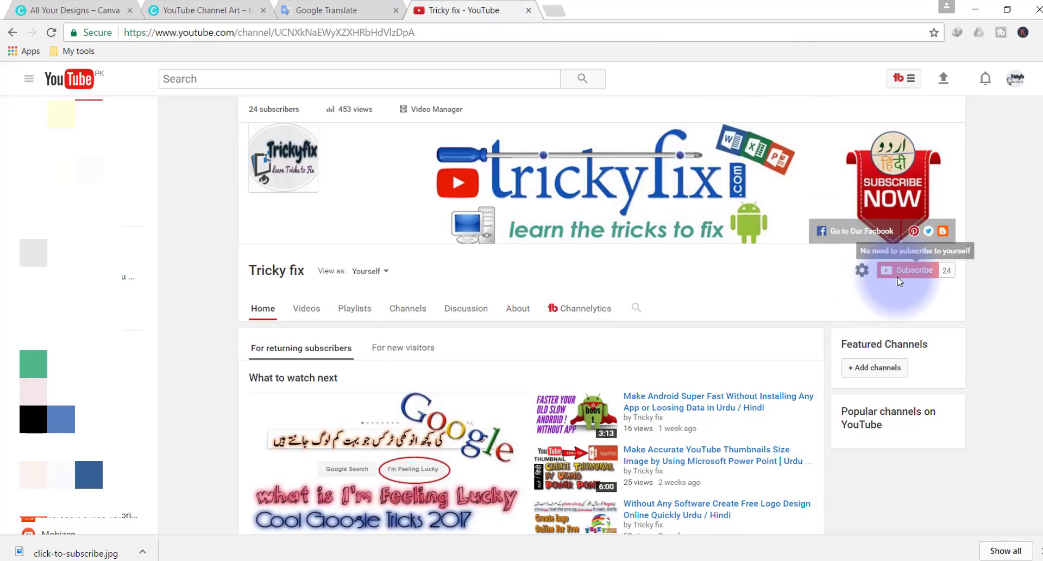
{"action": "mouse_move", "coordinate": [889, 208]}
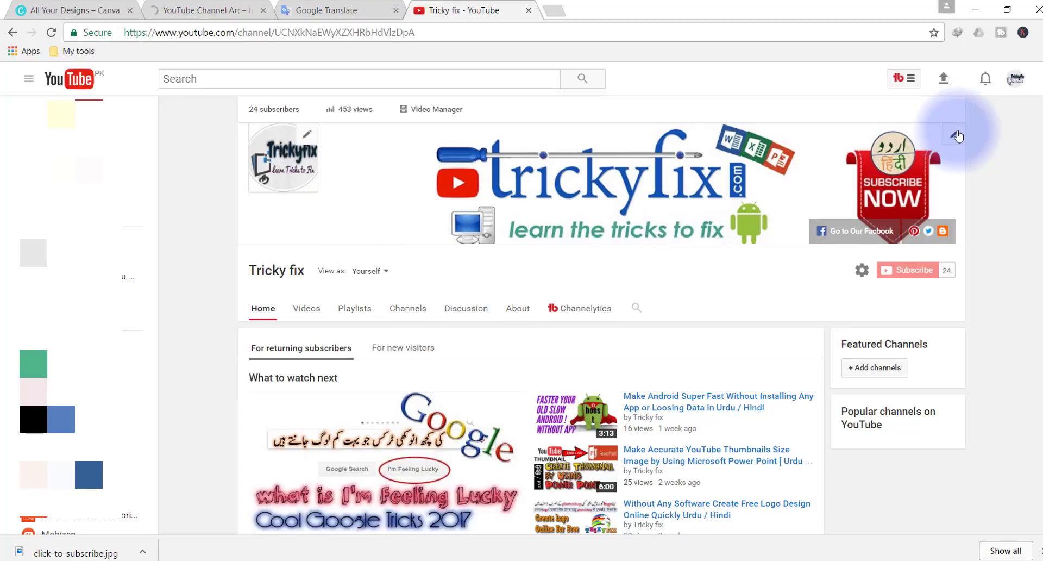
{"action": "left_click", "coordinate": [191, 13]}
{"action": "left_click", "coordinate": [493, 7]}
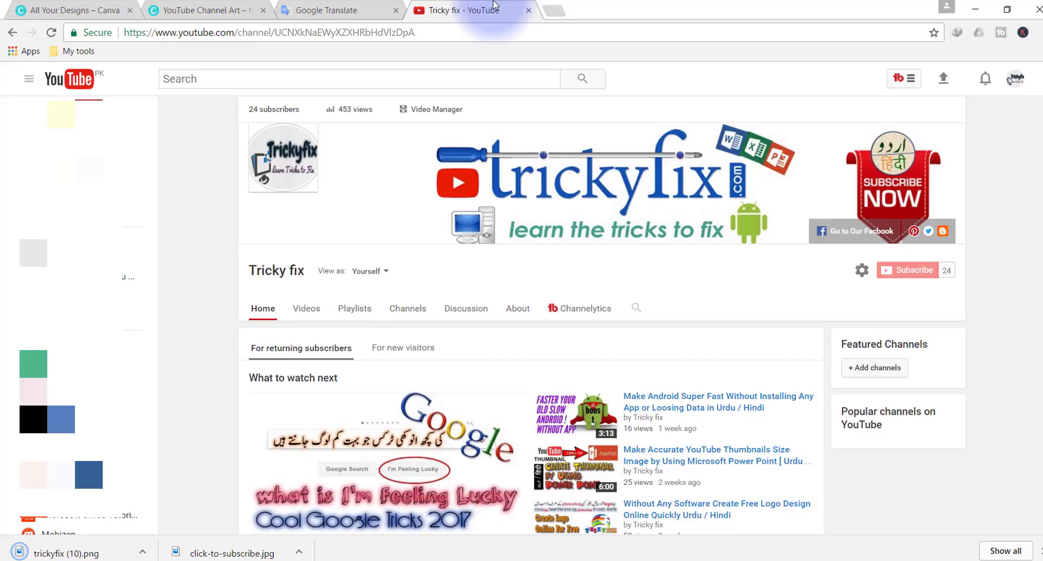
{"action": "left_click", "coordinate": [201, 11]}
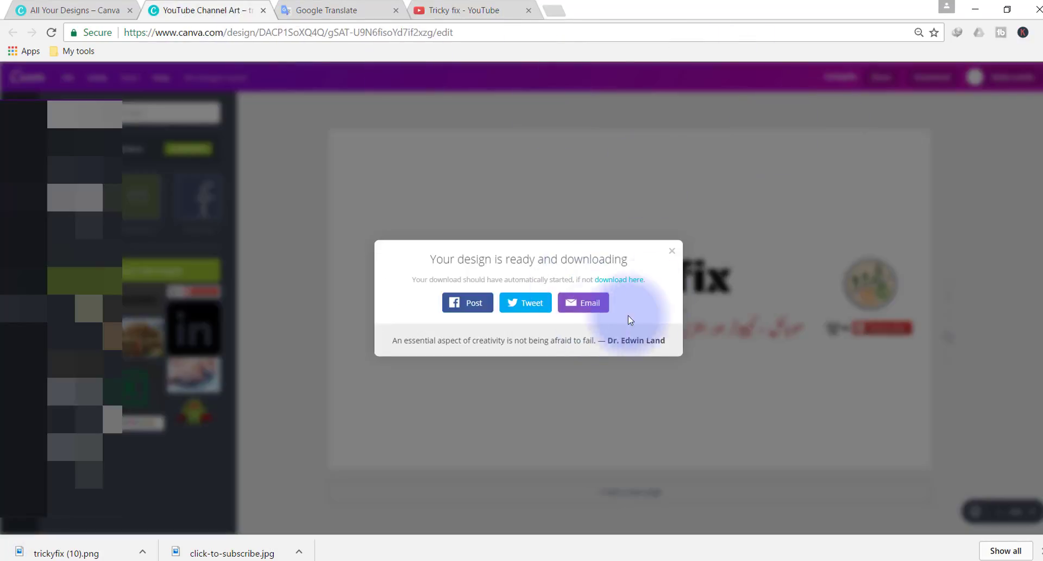
{"action": "left_click", "coordinate": [673, 251]}
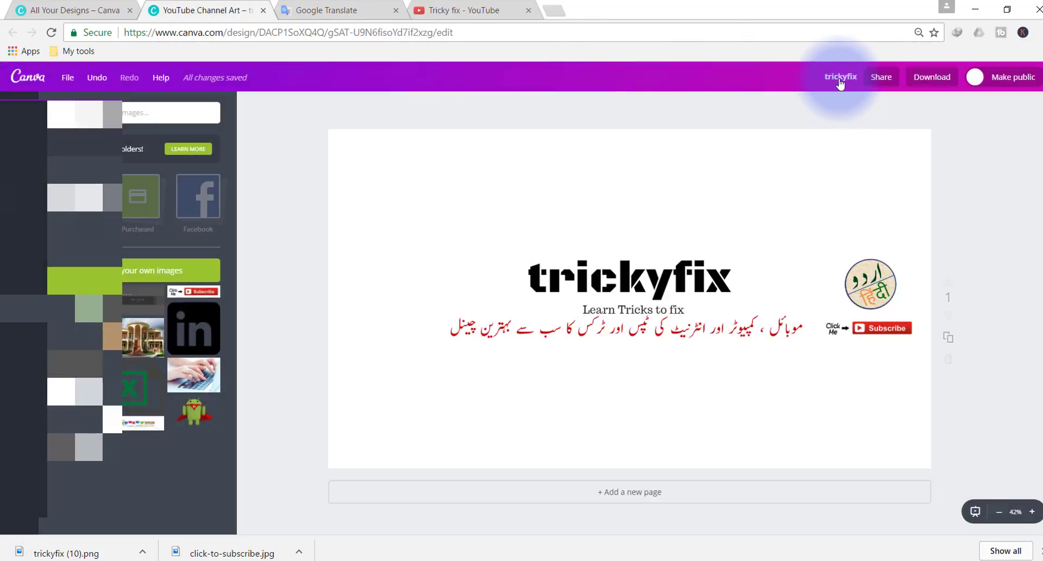
Switch to the Tricky fix channel page on YouTube and open its channel art for editing.
{"action": "left_click", "coordinate": [469, 11]}
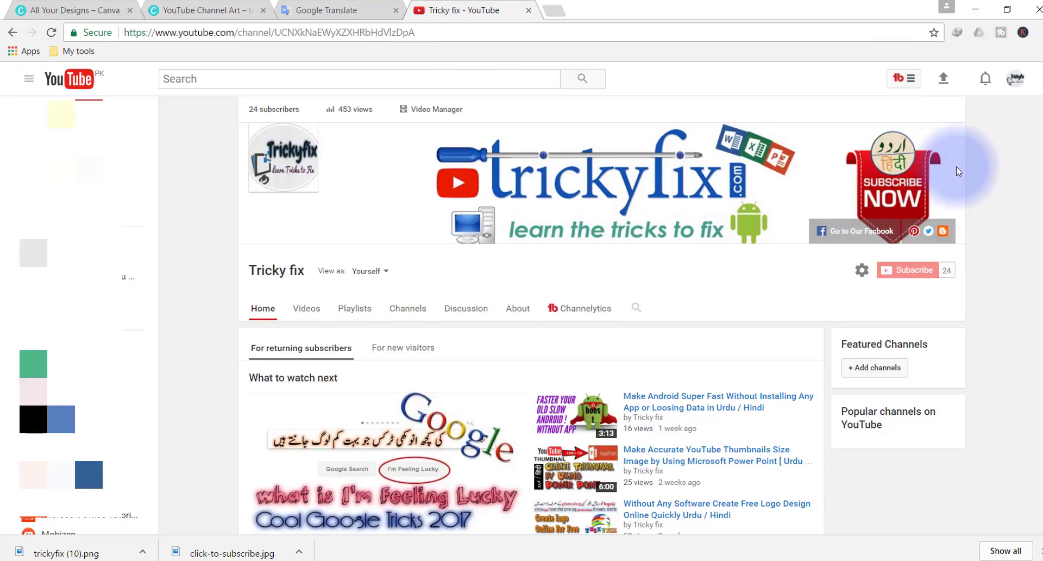
{"action": "left_click", "coordinate": [956, 134]}
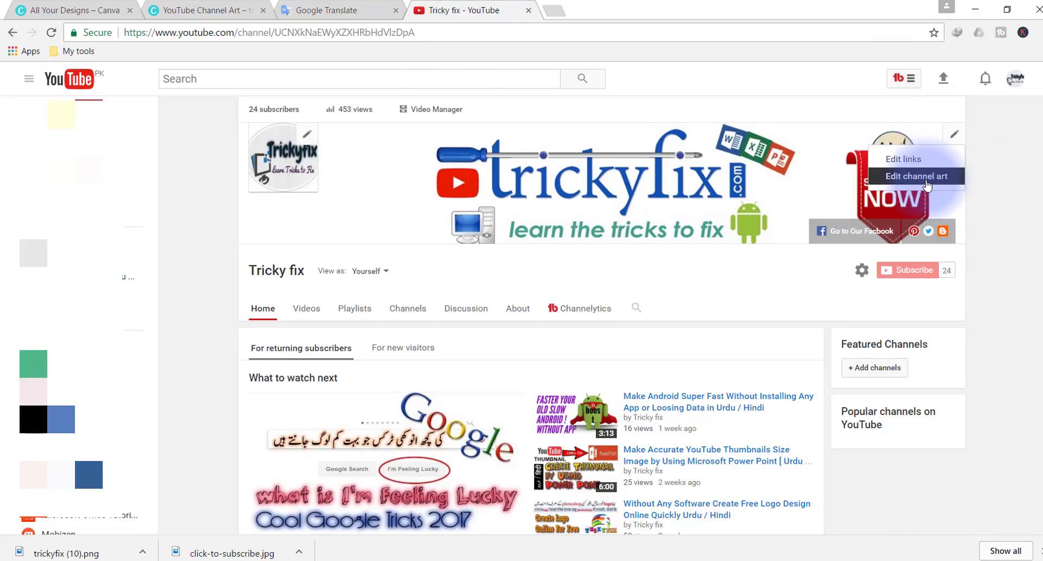
{"action": "left_click", "coordinate": [926, 182]}
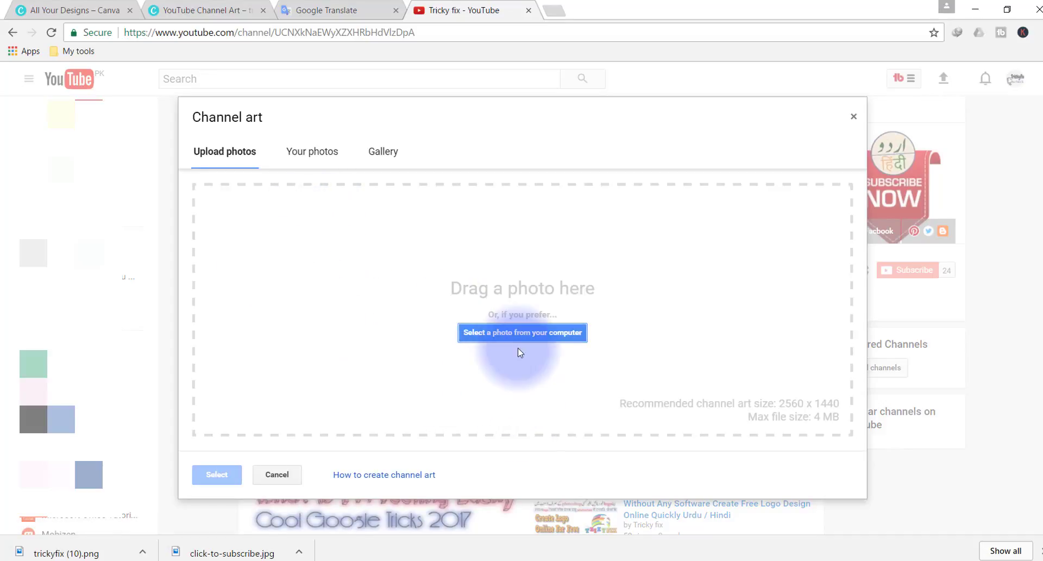
Upload the "trickyfix (10)" image from the Desktop and apply it as the channel art.
{"action": "left_click", "coordinate": [523, 332]}
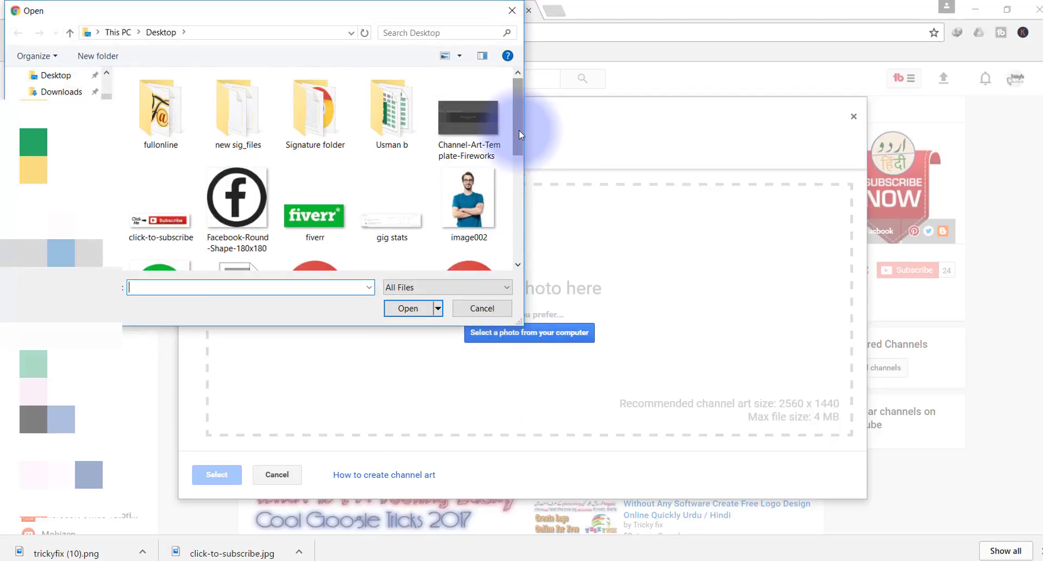
{"action": "left_click_drag", "start_coordinate": [519, 130], "coordinate": [511, 246]}
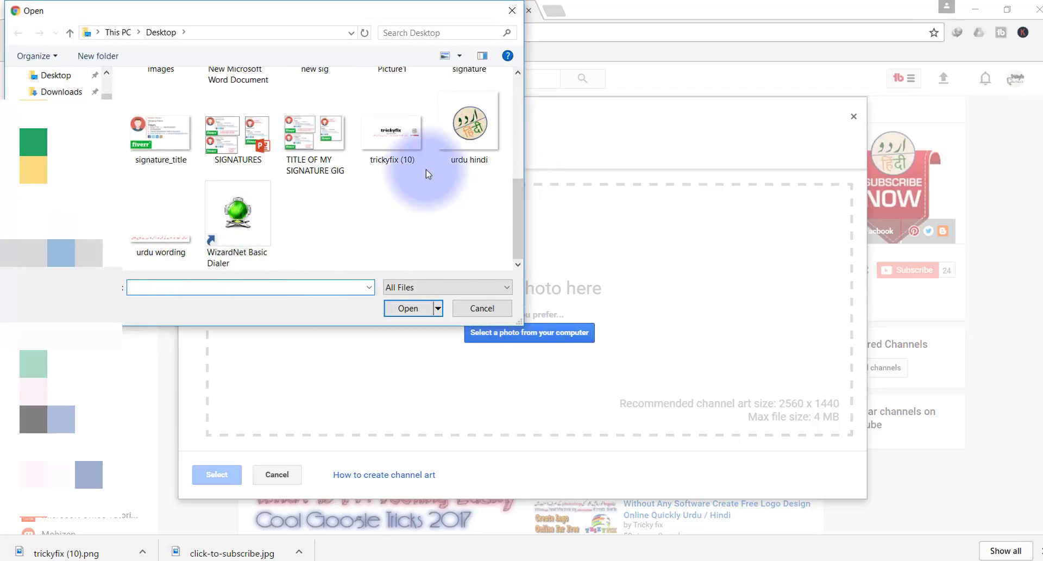
{"action": "left_click", "coordinate": [397, 131]}
{"action": "left_click", "coordinate": [408, 309]}
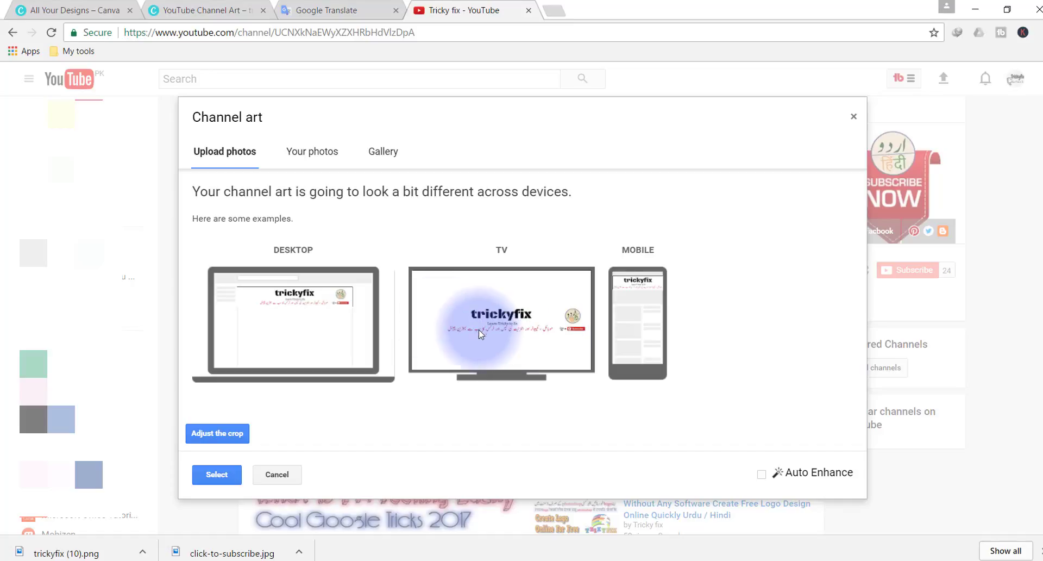
{"action": "left_click", "coordinate": [209, 474]}
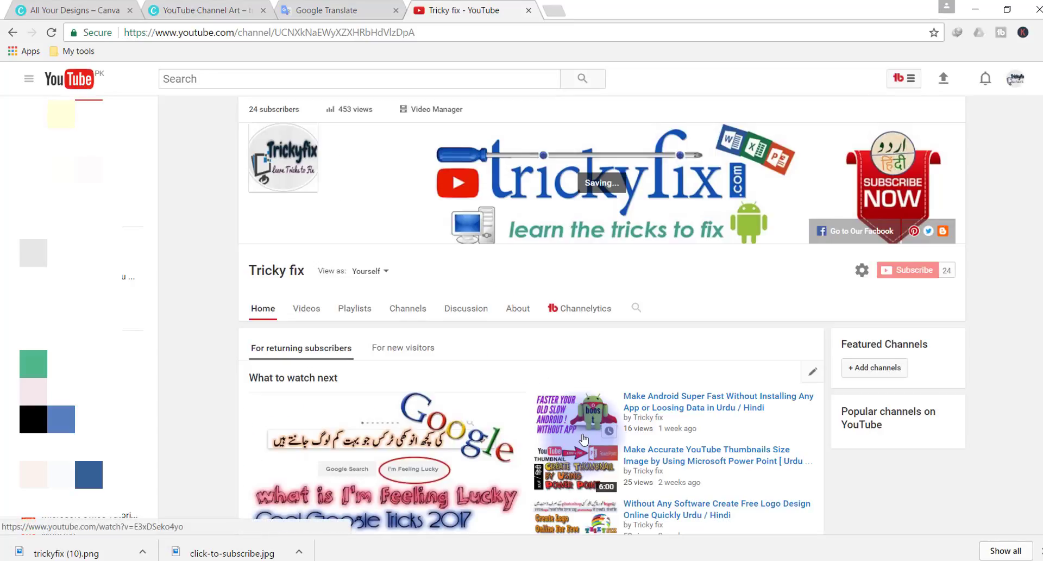